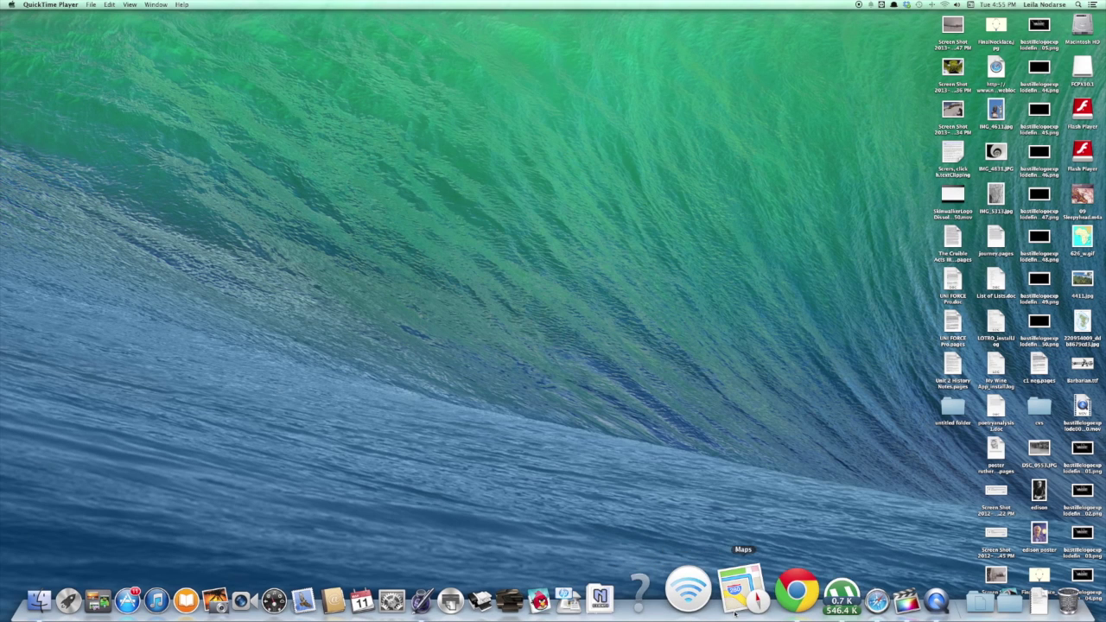
- Launch Google Chrome from the Dock
left_click(763, 590)
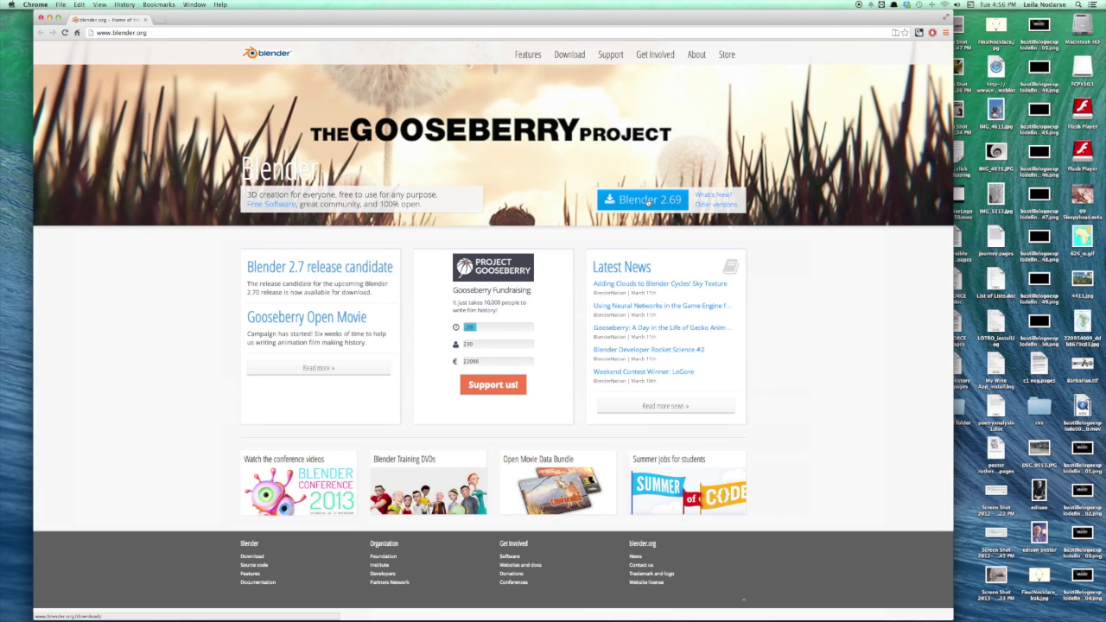
- Load dafont.com in a new browser tab
left_click(161, 20)
type("daf")
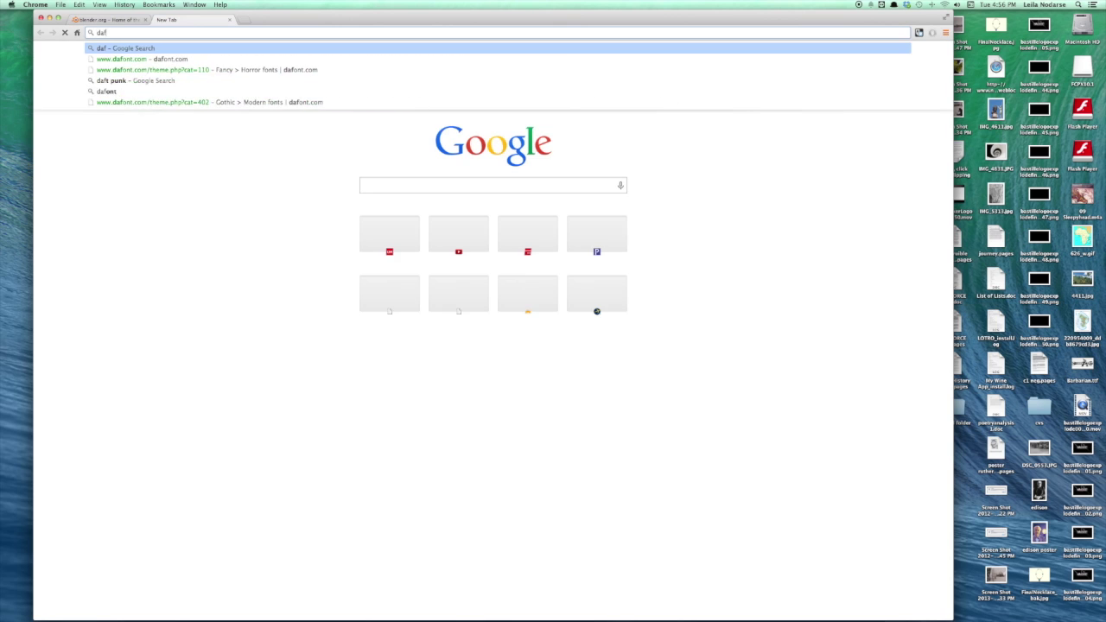
type("ont.com")
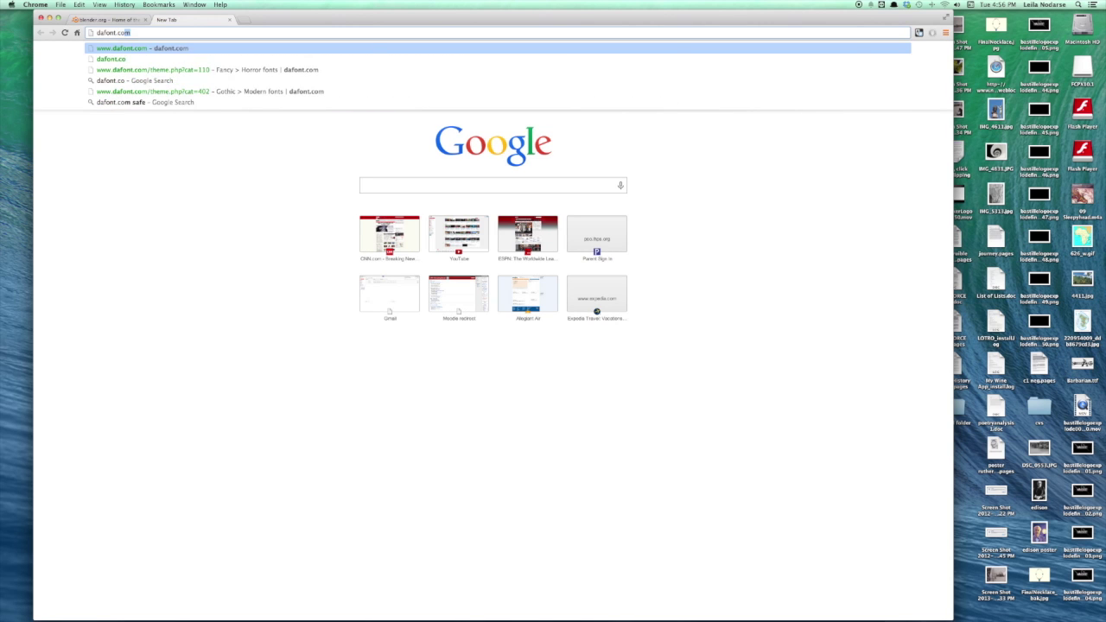
key("Return")
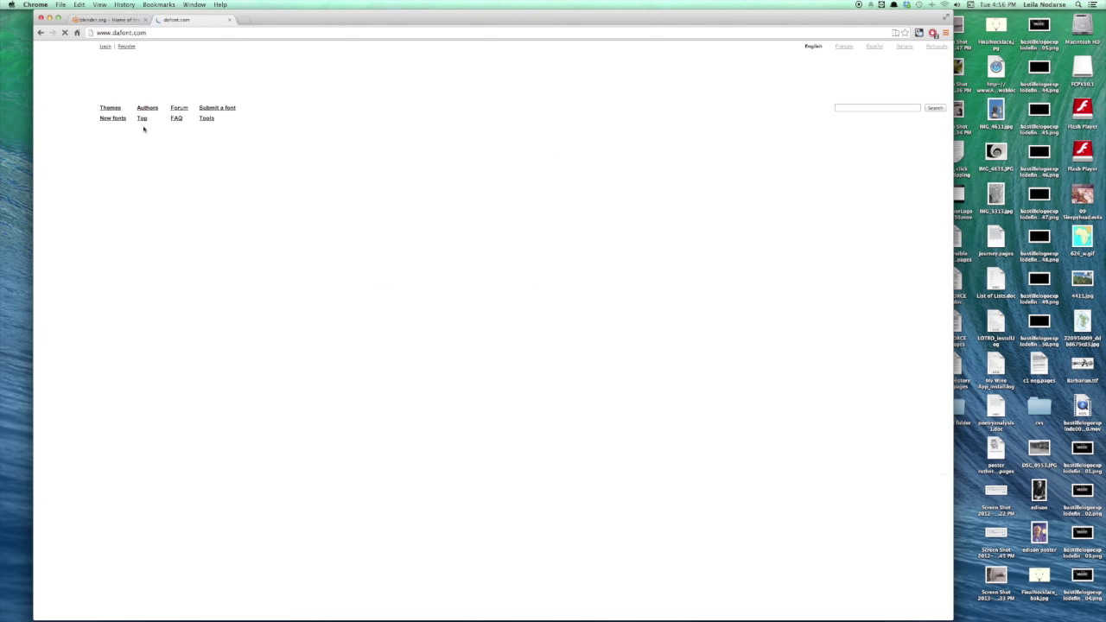
- Browse the Fancy > Destroy category and download the Bad Grunge font
left_click(116, 175)
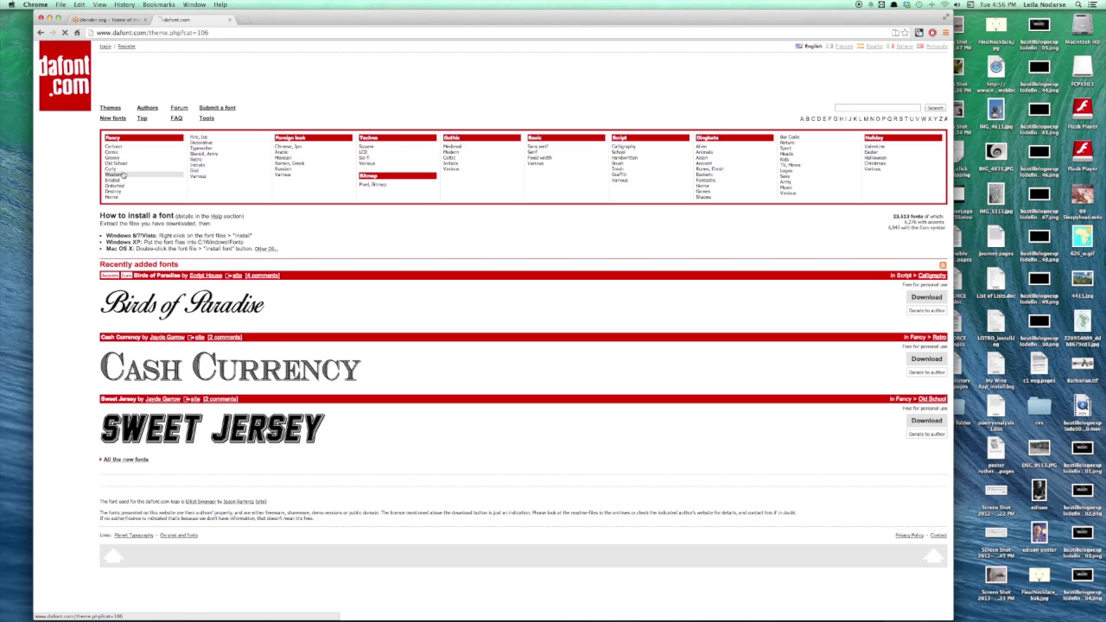
left_click(126, 181)
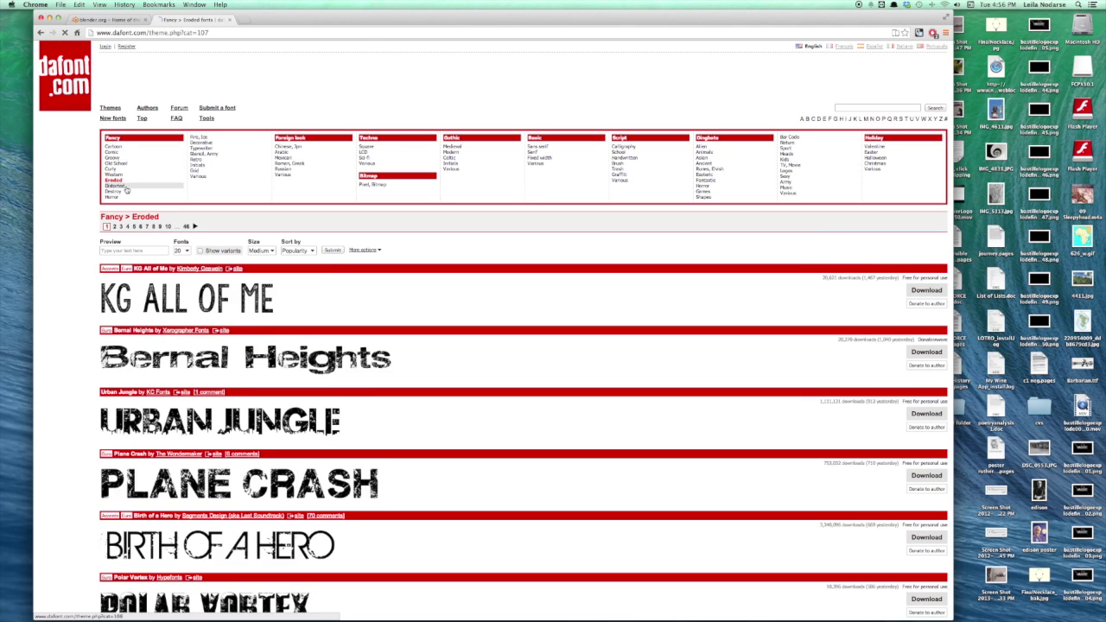
left_click(126, 186)
left_click(114, 191)
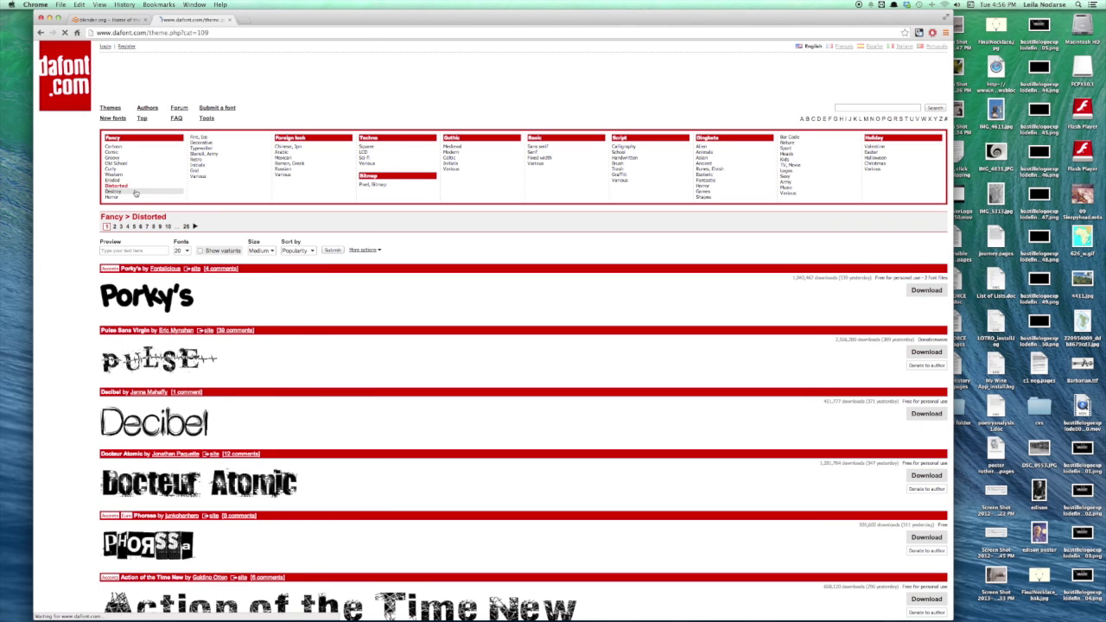
scroll(418, 457, "down", 3)
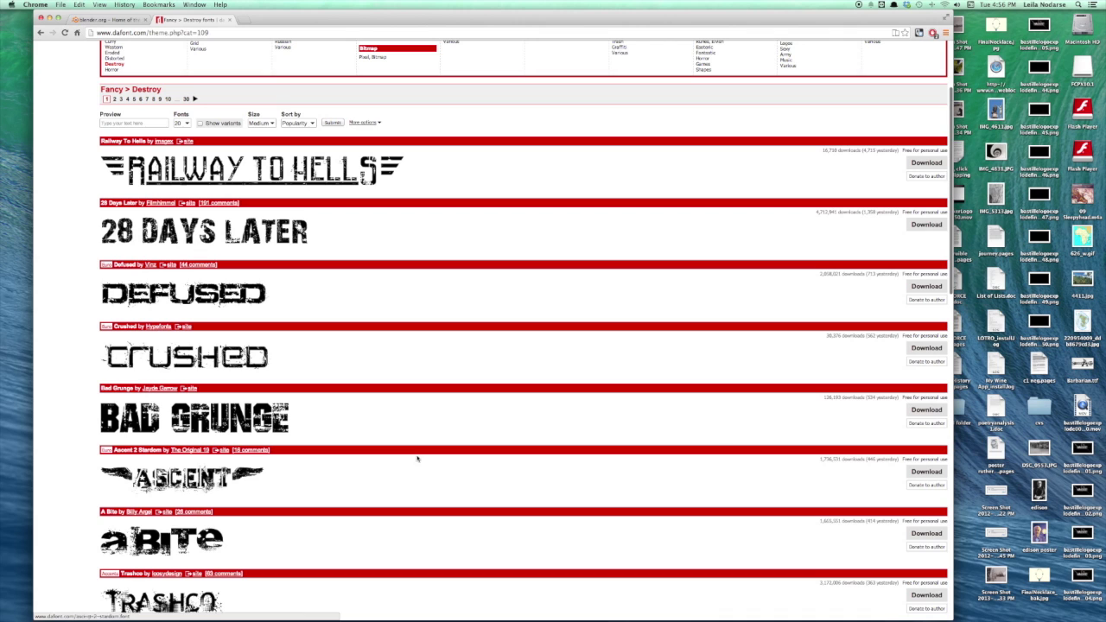
left_click(926, 409)
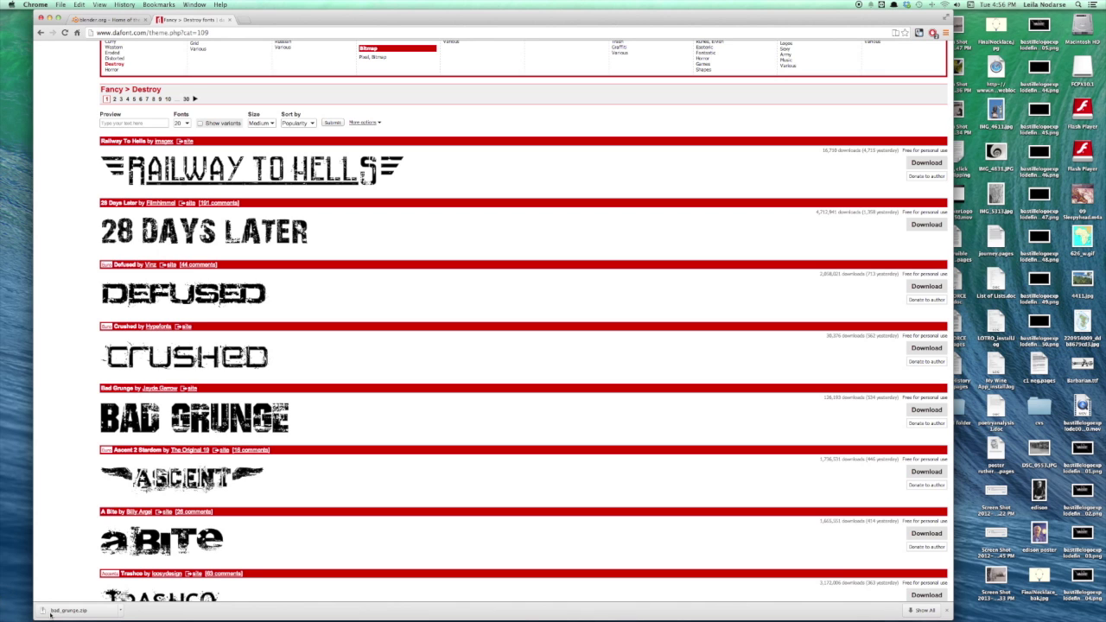
- Extract bad_grunge.zip, launch Blender via a Spotlight search, and minimize the Downloads window
left_click(47, 611)
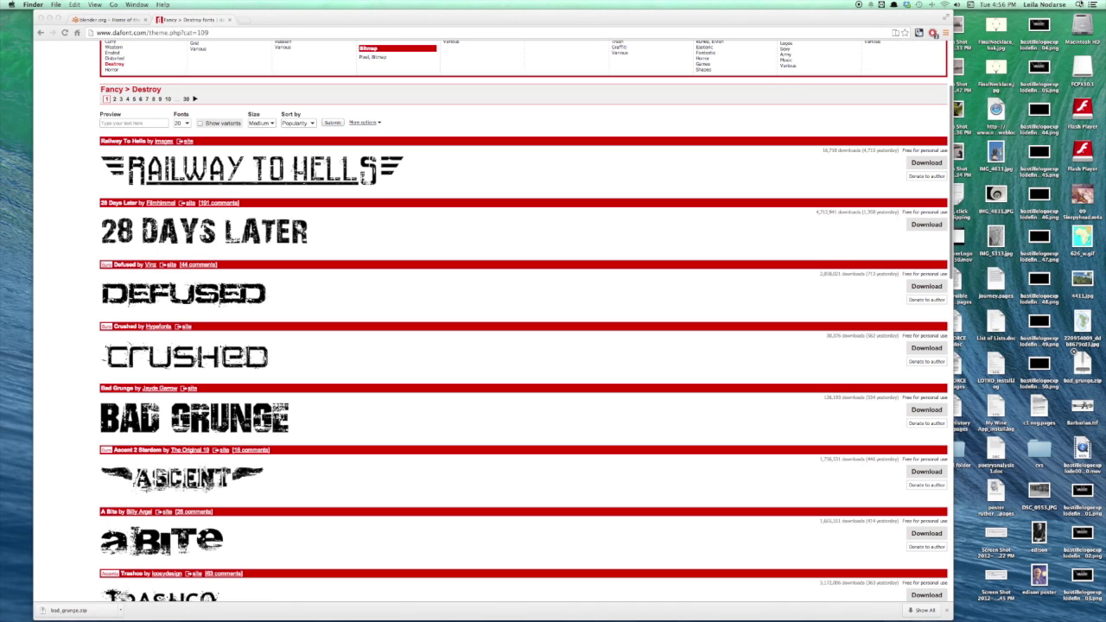
key("super+space")
type("blender")
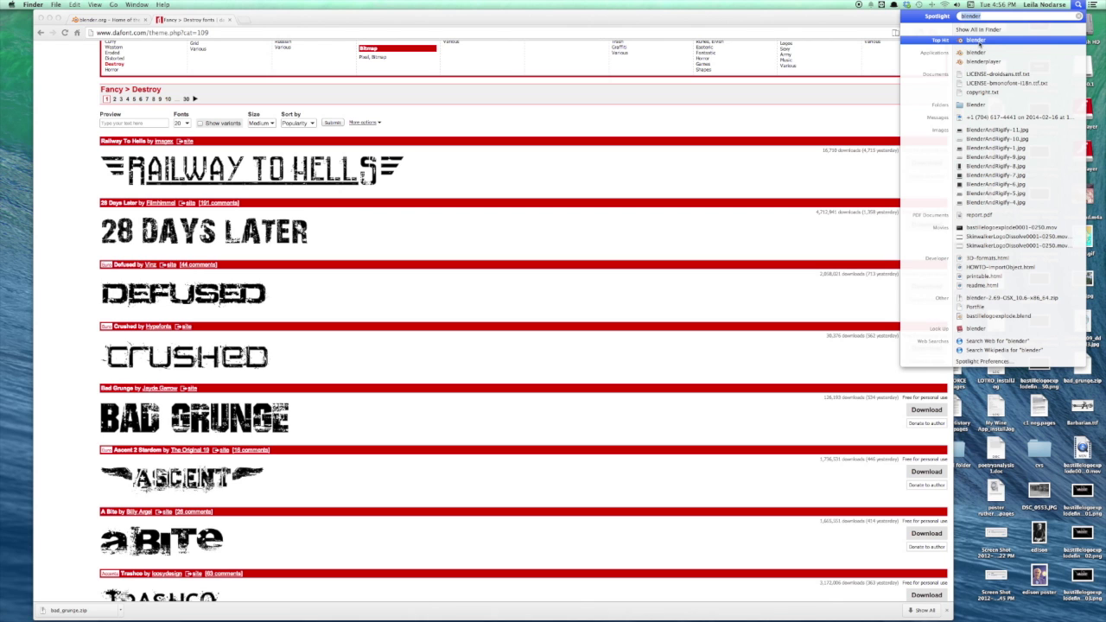
left_click(975, 40)
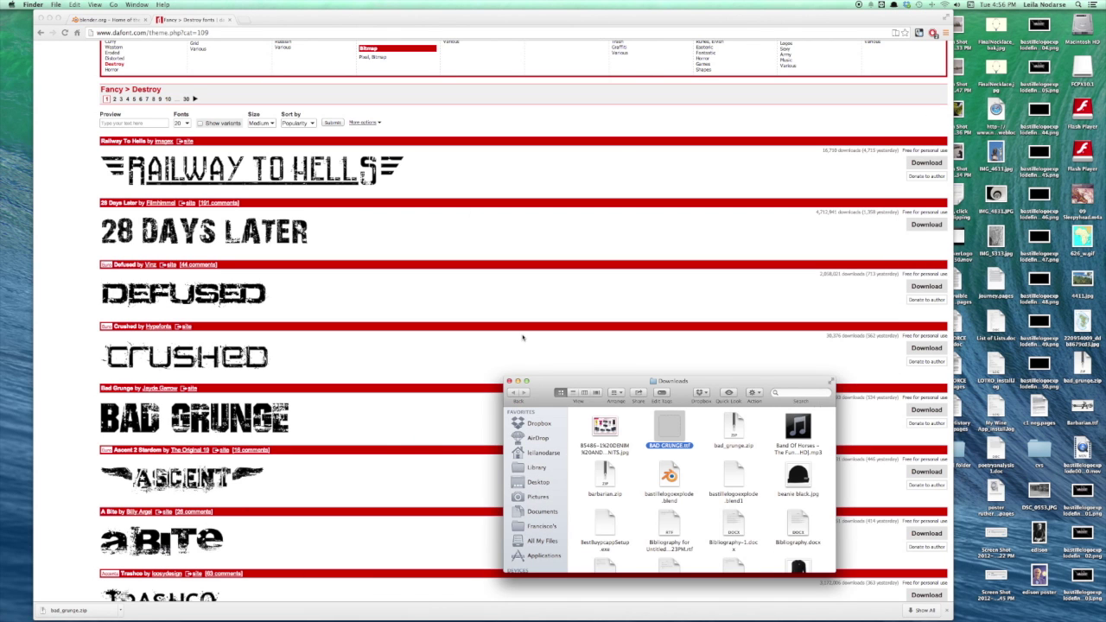
left_click(517, 381)
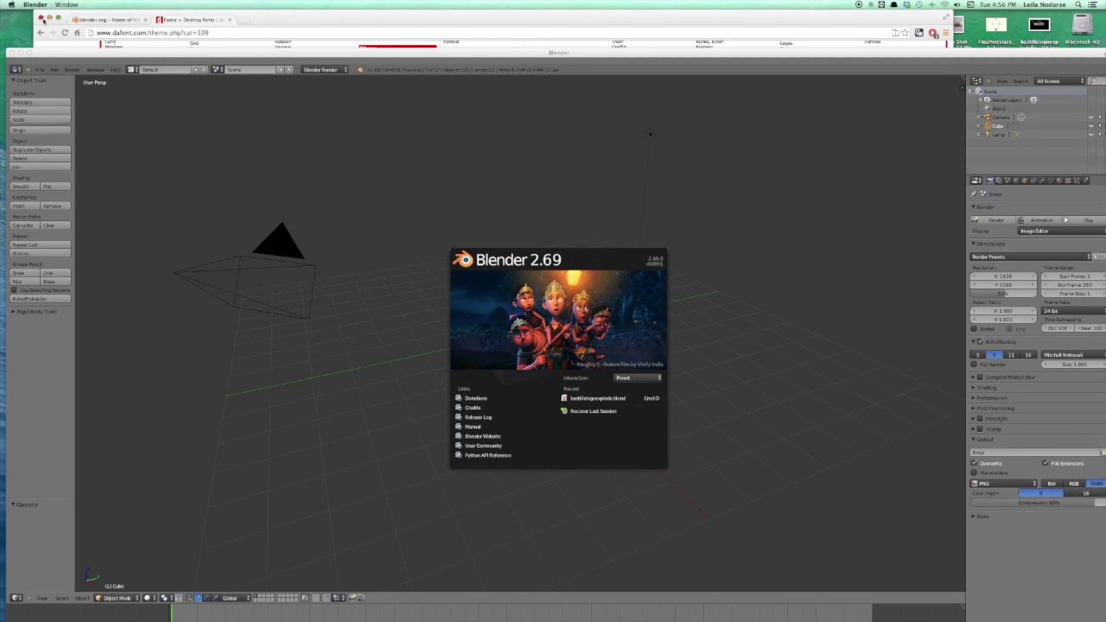
- Move the Blender window to the top of the screen and dismiss the splash screen
left_click_drag(87, 53, 58, 16)
left_click(578, 179)
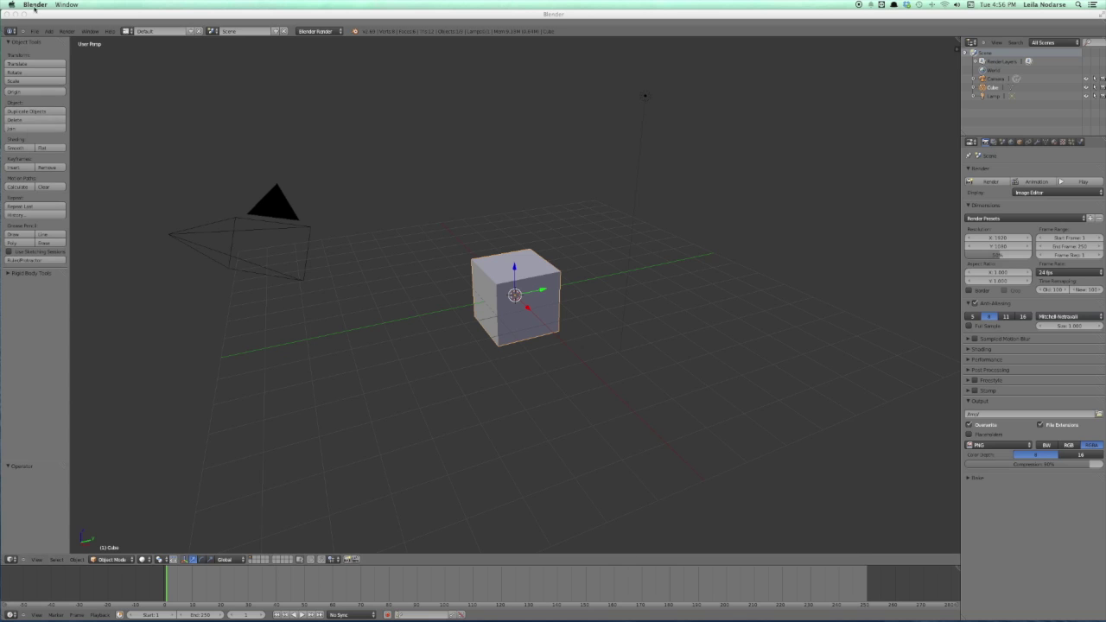
left_click(11, 32)
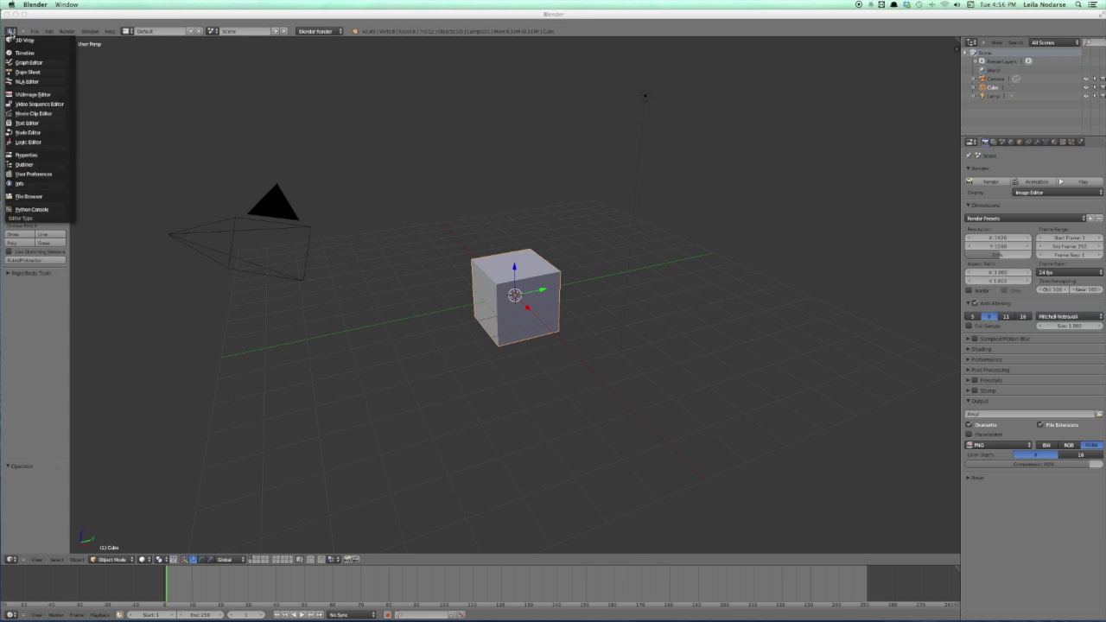
- Turn on Emulate 3 Button Mouse and Emulate Numpad in the Input preferences
left_click(39, 175)
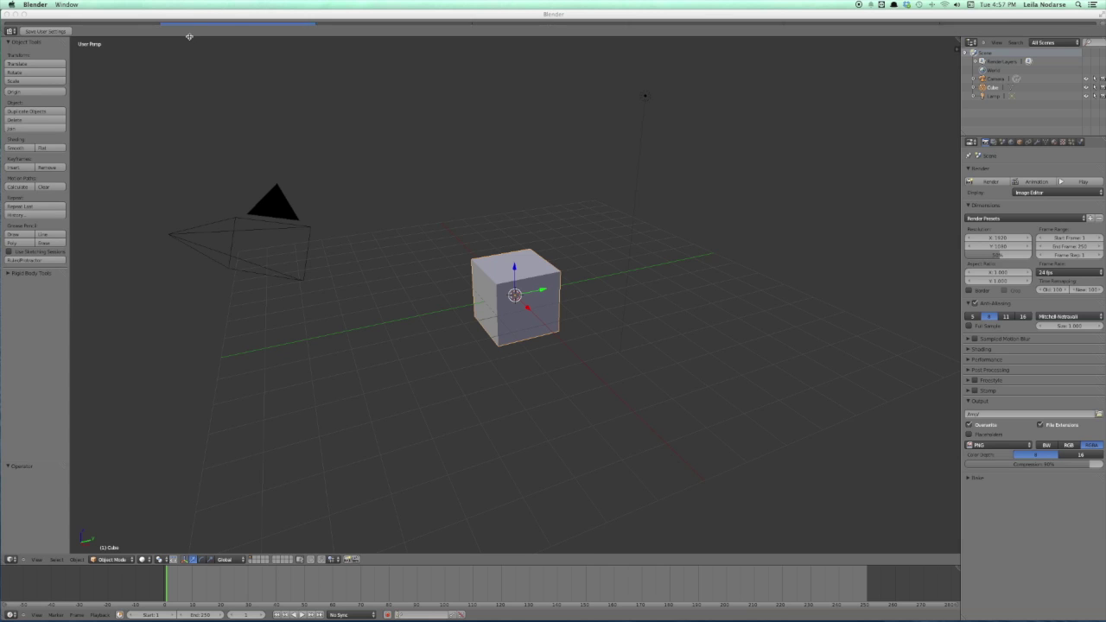
left_click_drag(189, 37, 189, 119)
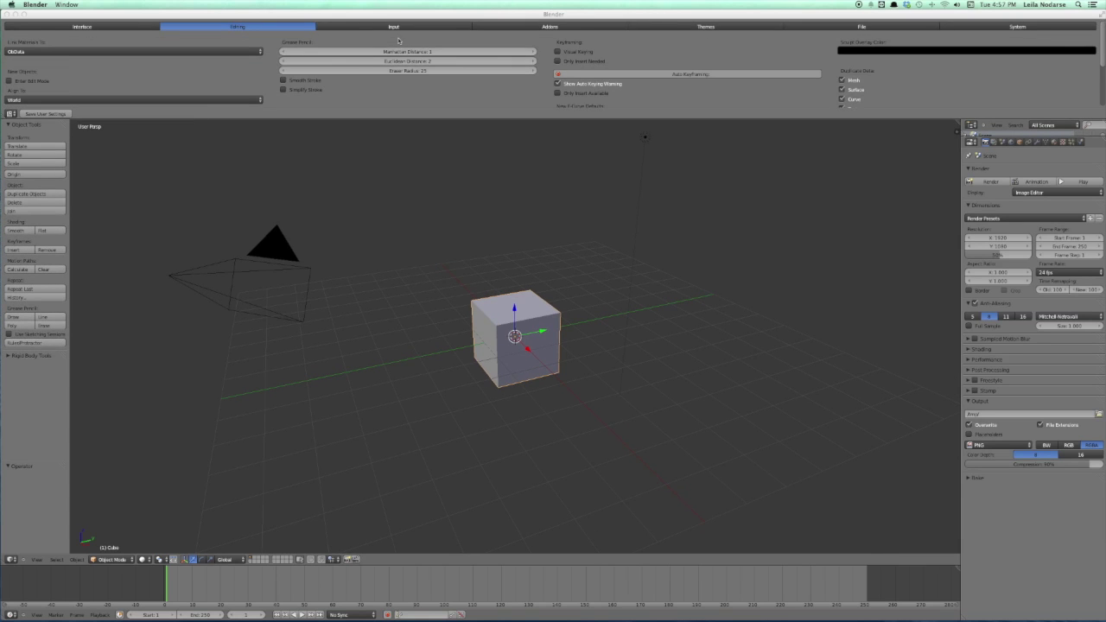
left_click(394, 27)
left_click(10, 75)
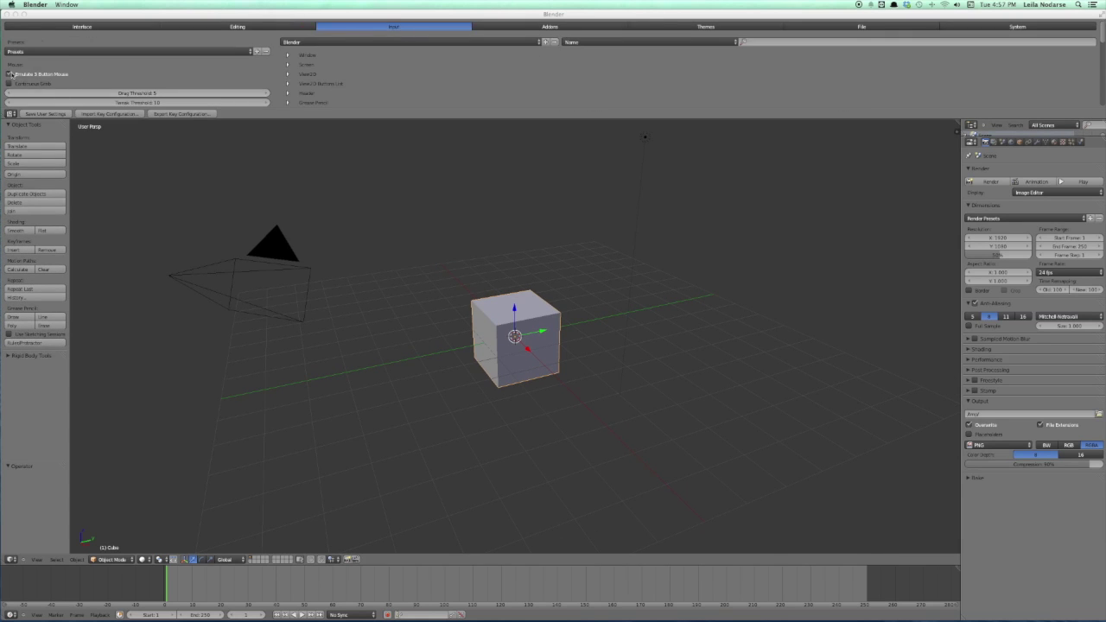
scroll(49, 86, "down", 5)
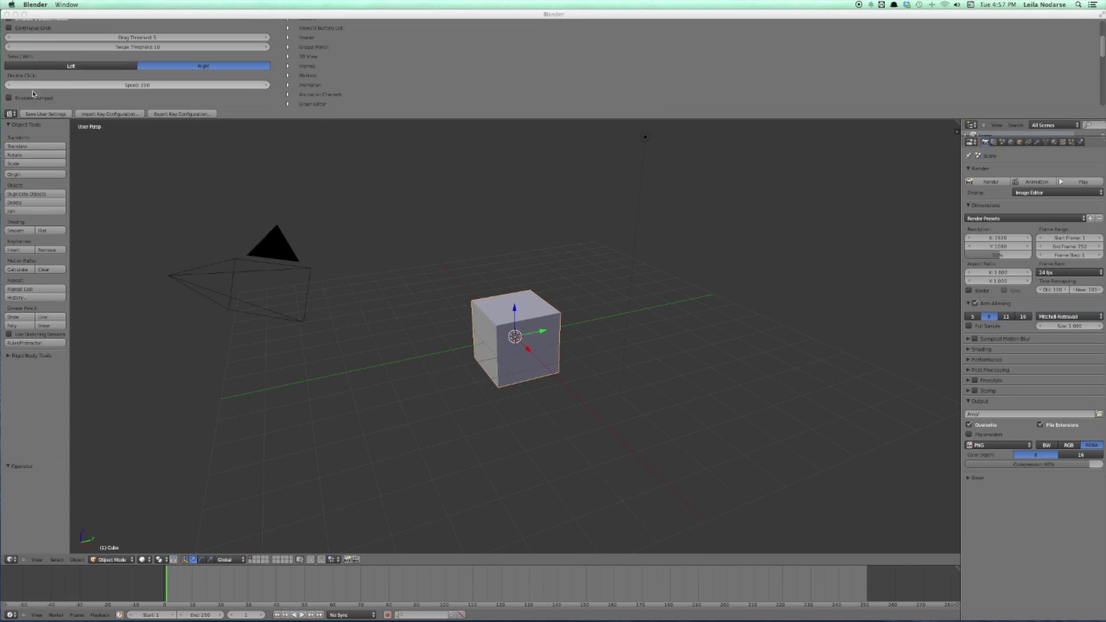
left_click(10, 98)
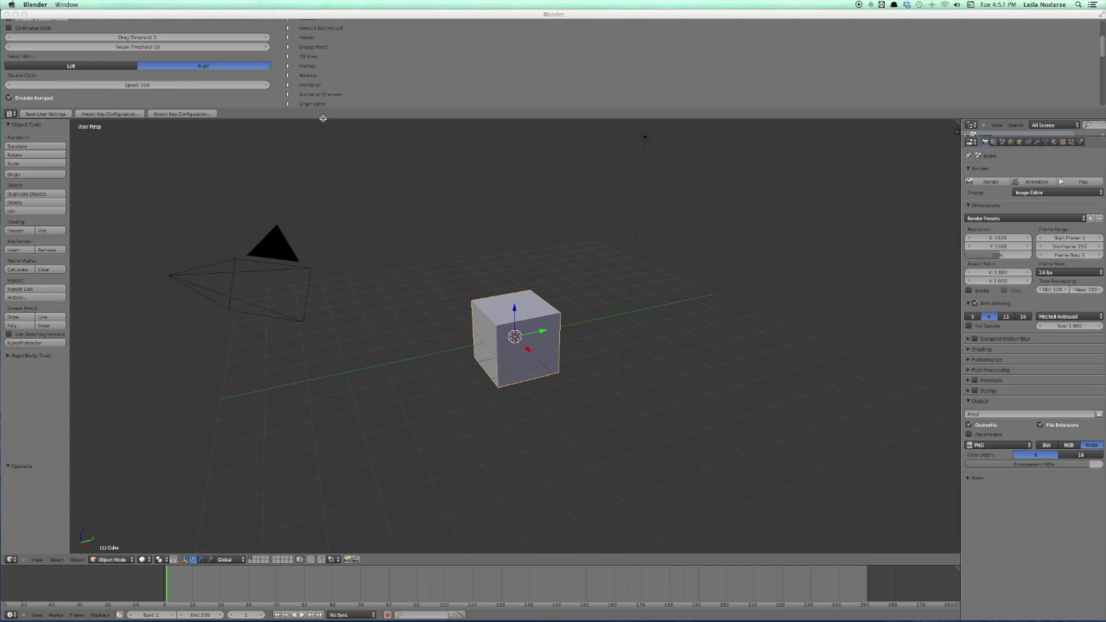
left_click_drag(322, 121, 326, 25)
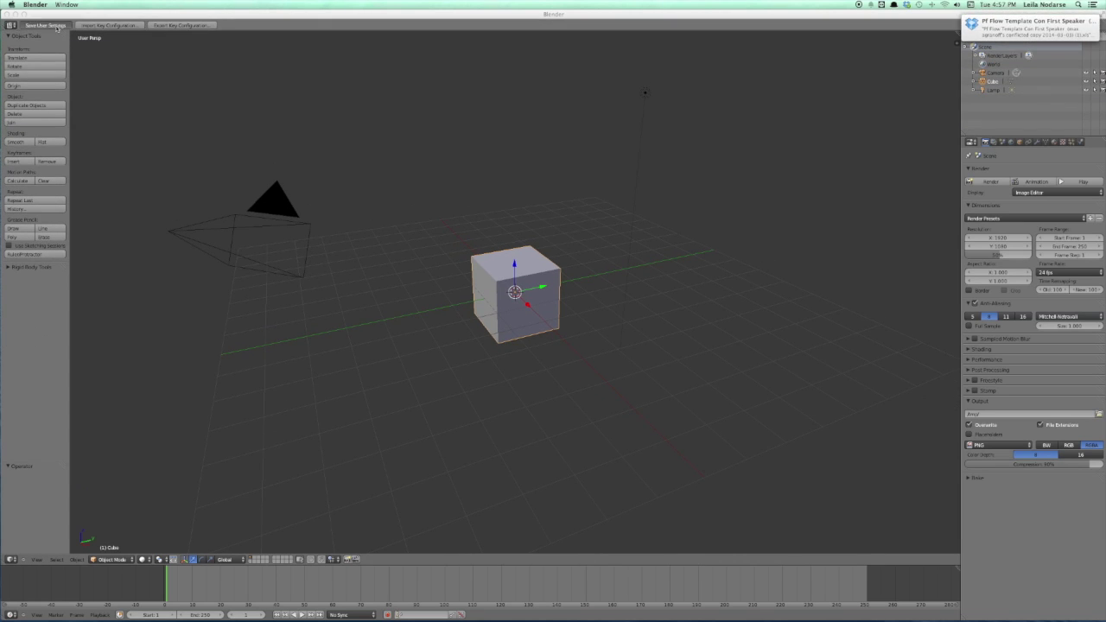
- Switch the top area back to Info and delete the default cube
left_click(11, 24)
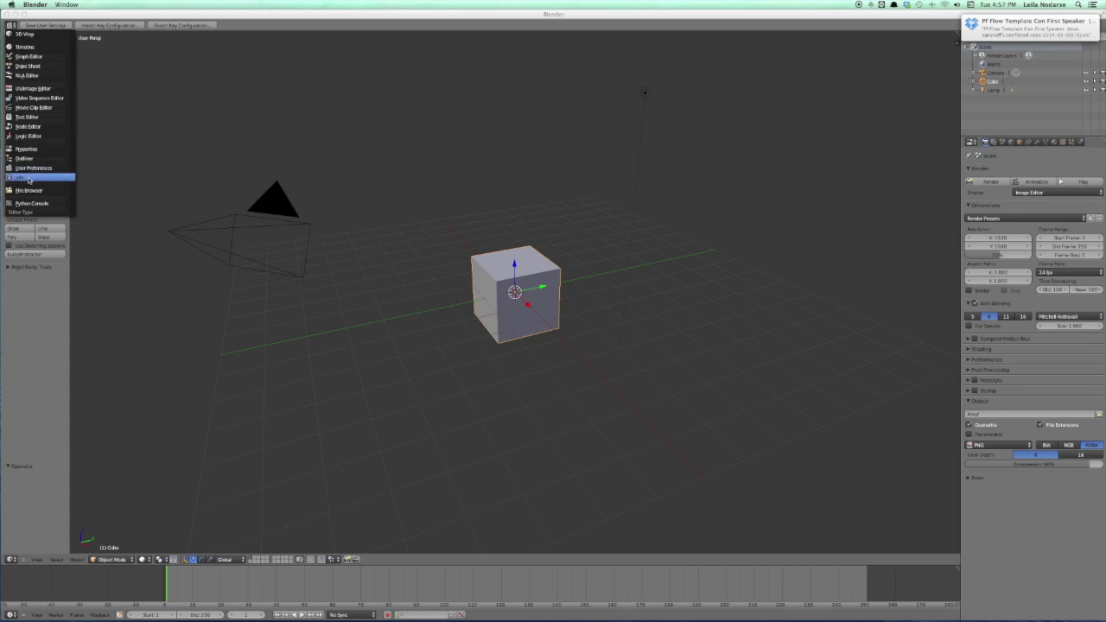
left_click(24, 177)
left_click(35, 116)
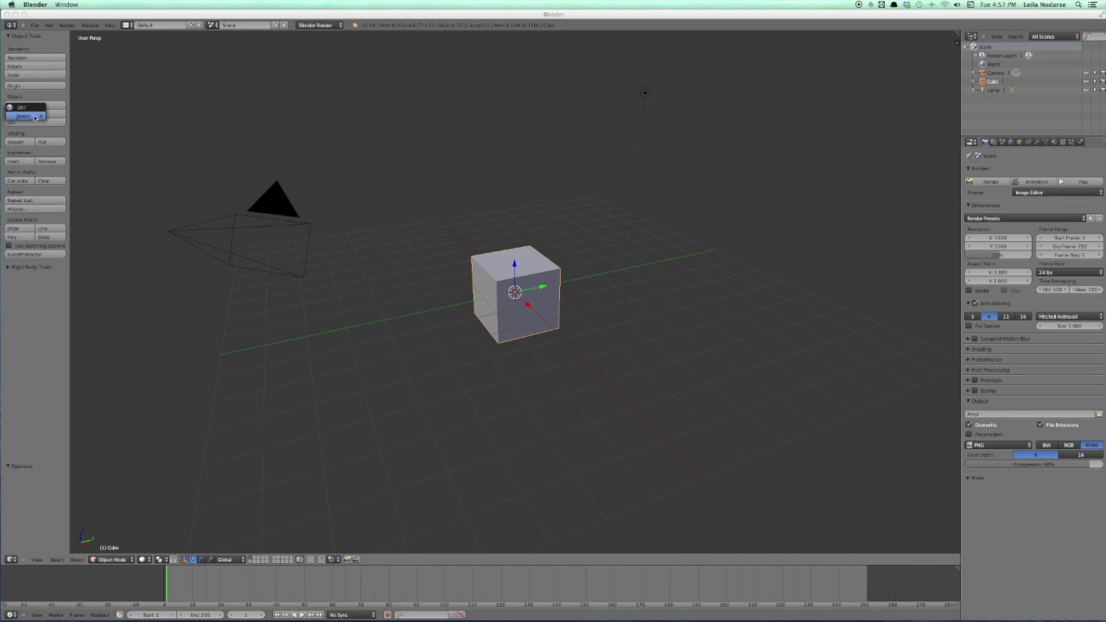
left_click(34, 110)
- Delete the lamp and place the 3D cursor at the world origin
left_click(643, 96)
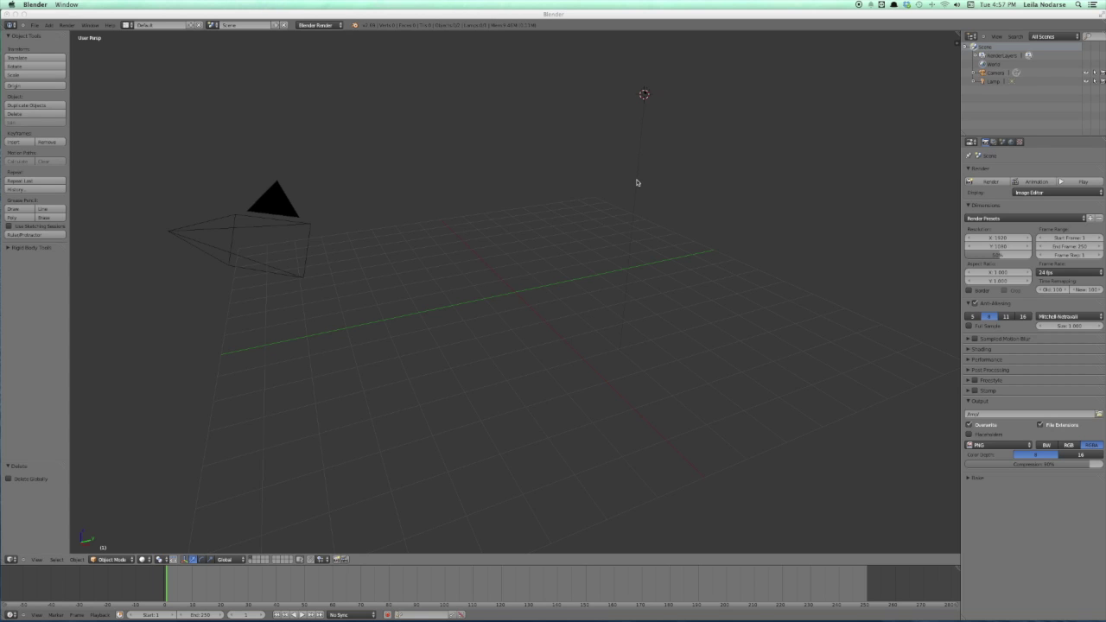
right_click(644, 101)
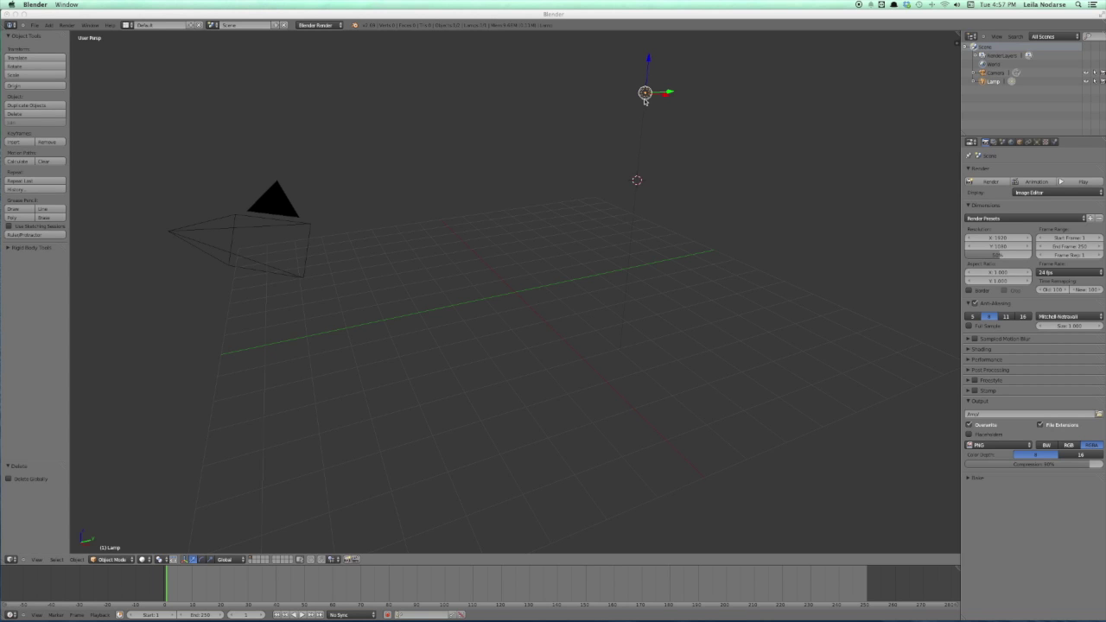
left_click(43, 114)
left_click(45, 116)
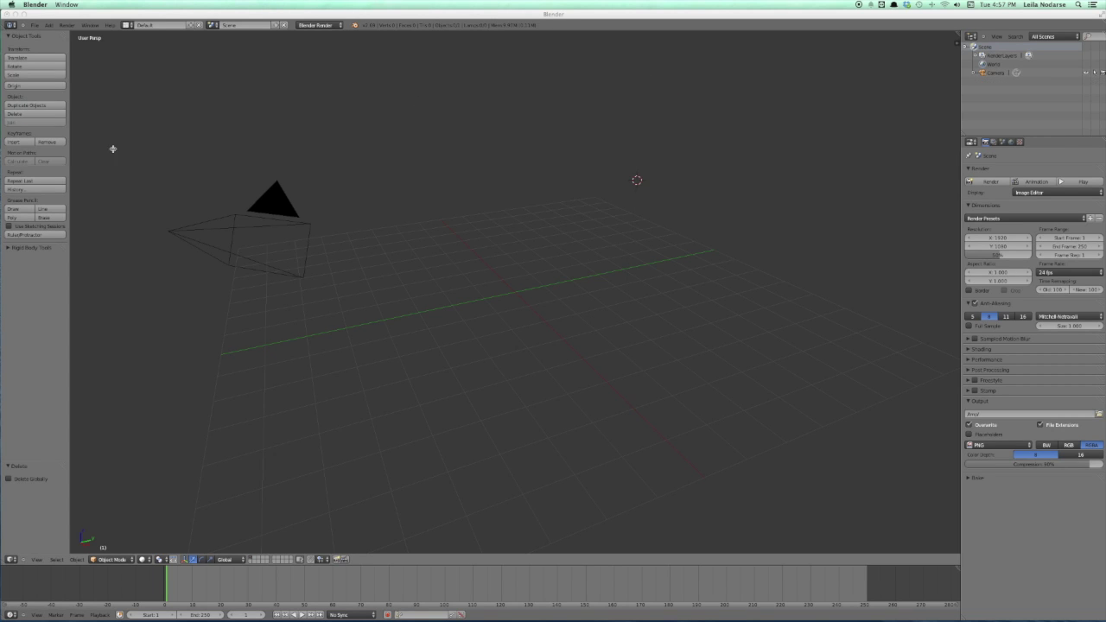
left_click(518, 295)
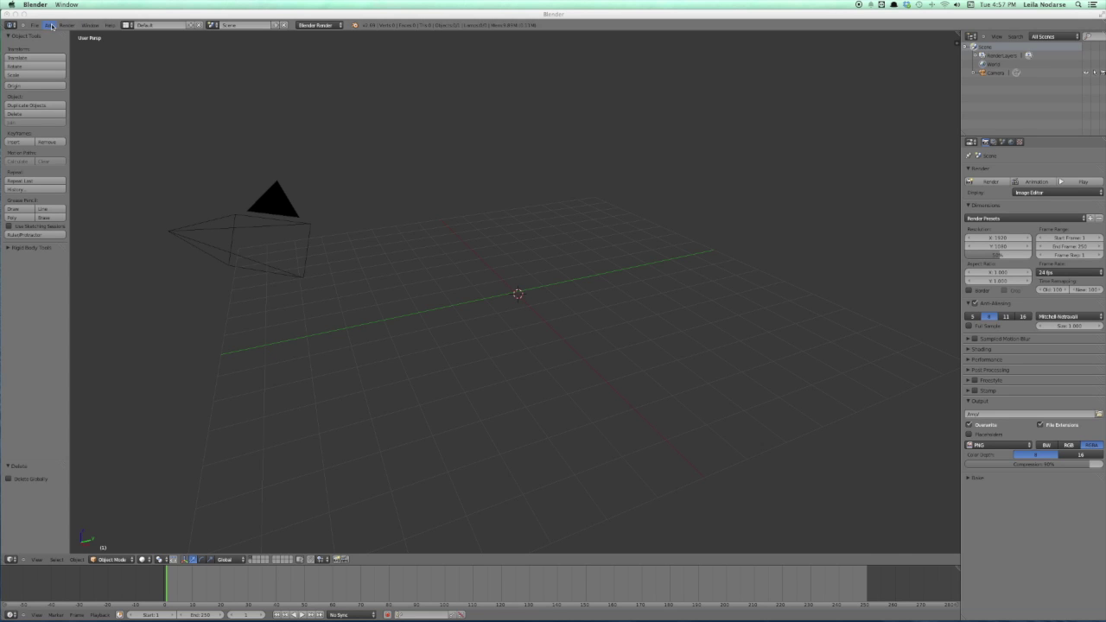
- Add a text object and change its text from 'Text' to 'Skinwalker'
left_click(49, 25)
left_click(61, 66)
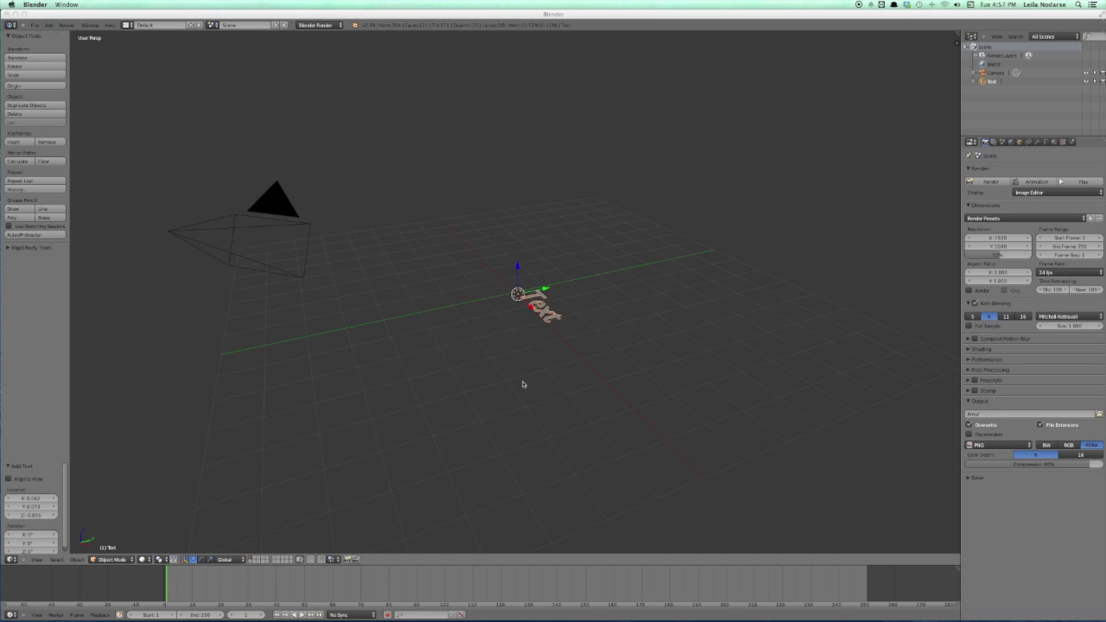
key("Tab")
type("Skinwalker")
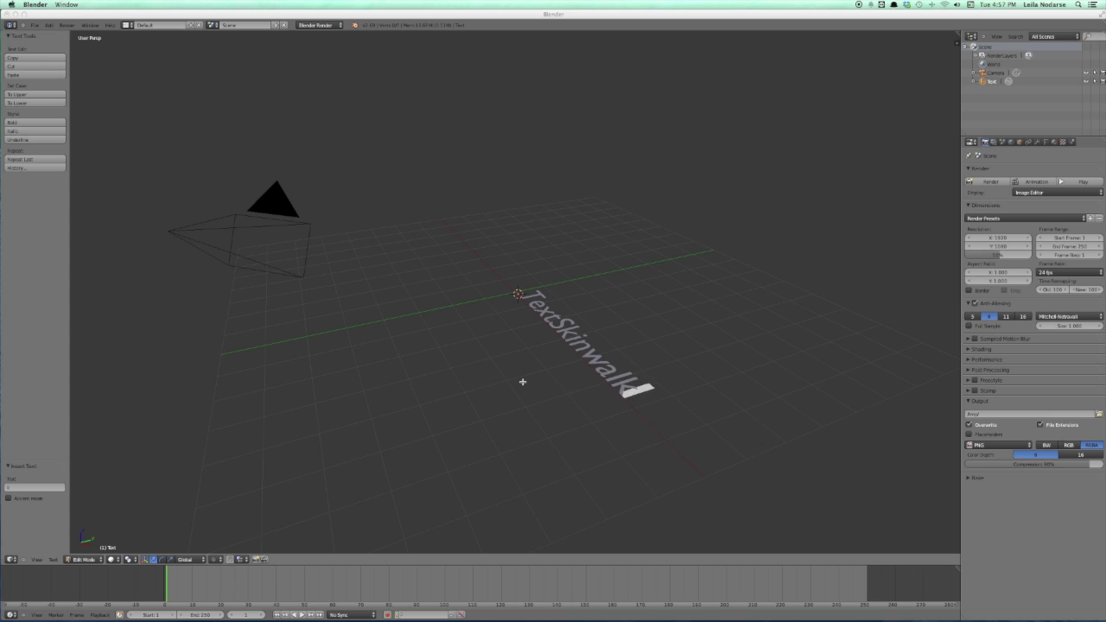
key("Left")
key("Left")
key("Left")
key("Left")
key("Left")
key("Left")
key("Left")
key("Left")
key("Left")
key("Left")
key("Left")
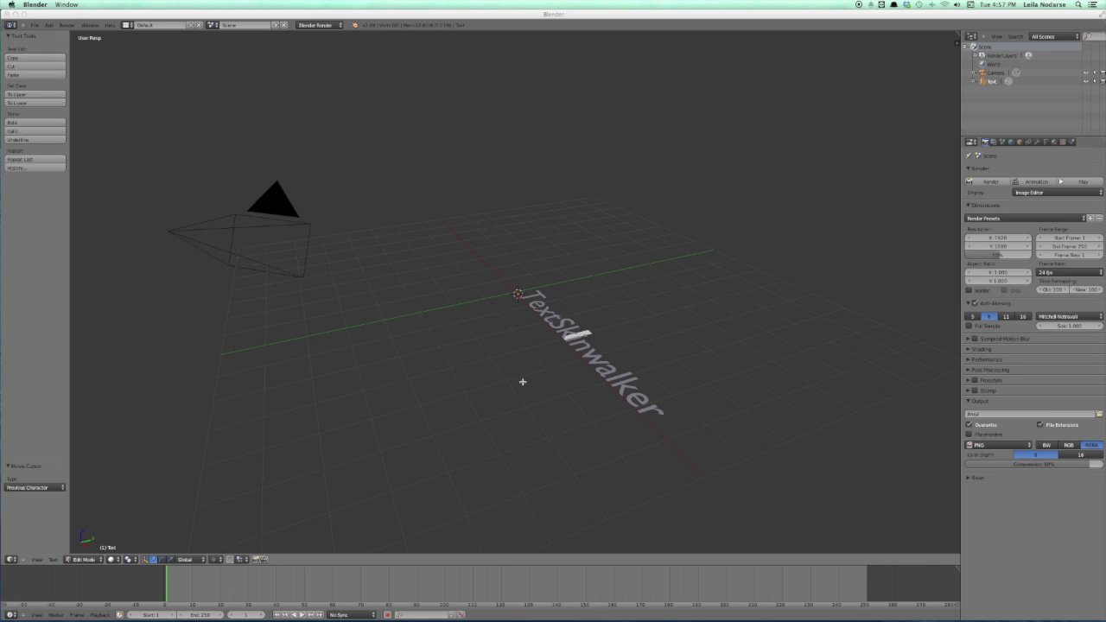
key("Right")
key("BackSpace")
key("BackSpace")
key("BackSpace")
key("BackSpace")
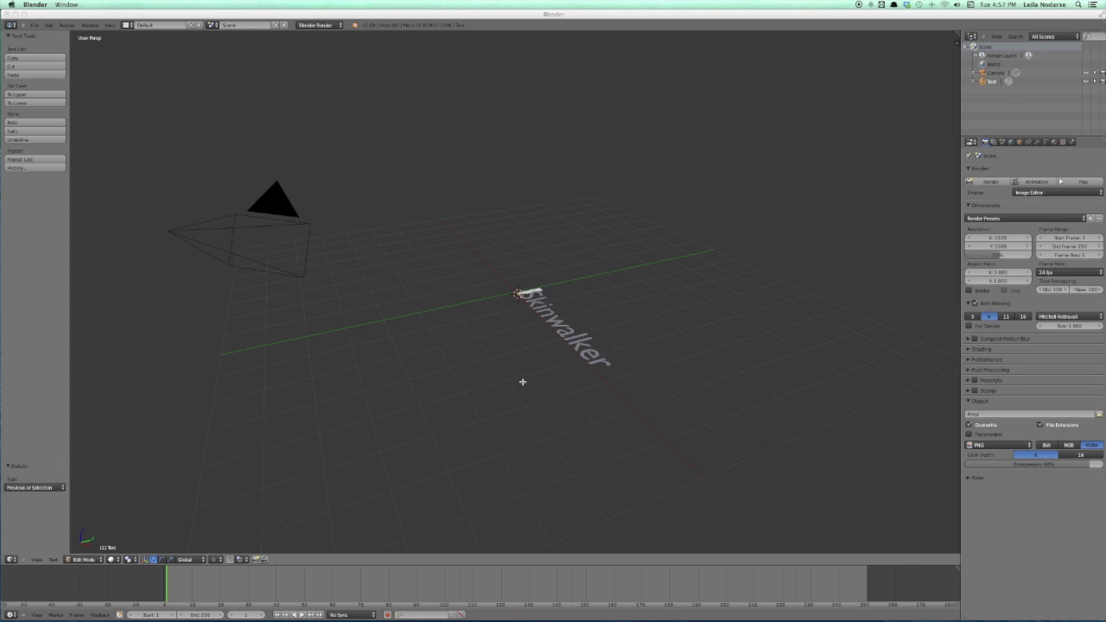
key("Tab")
- Rotate the text 90° about X, switch to front view, and slide it along X
key("r")
key("x")
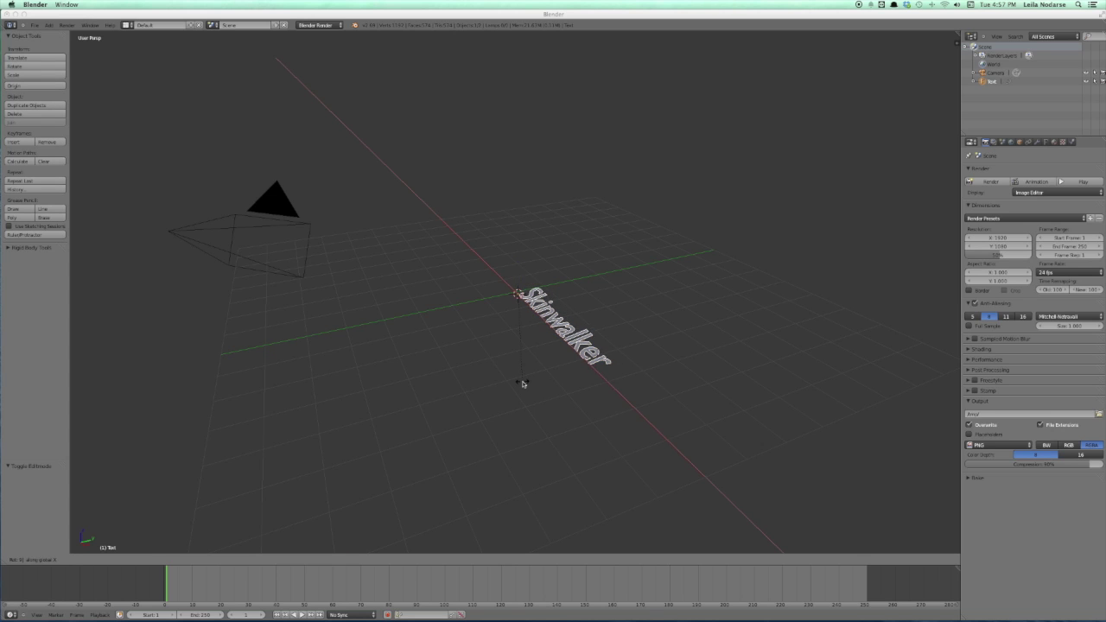
key("9")
key("0")
key("Return")
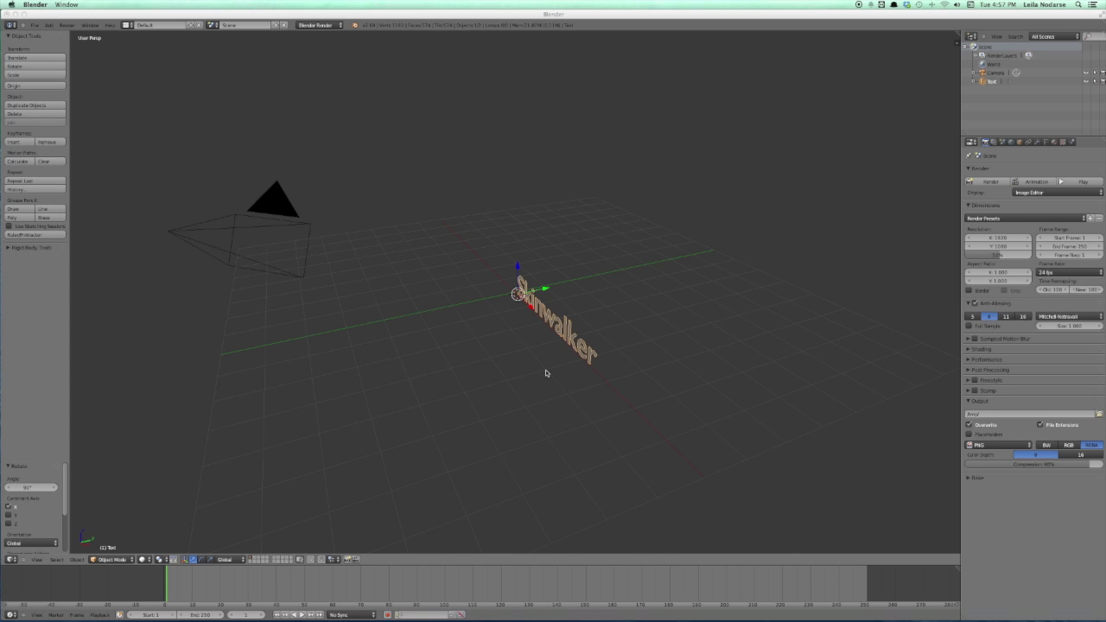
key("KP_1")
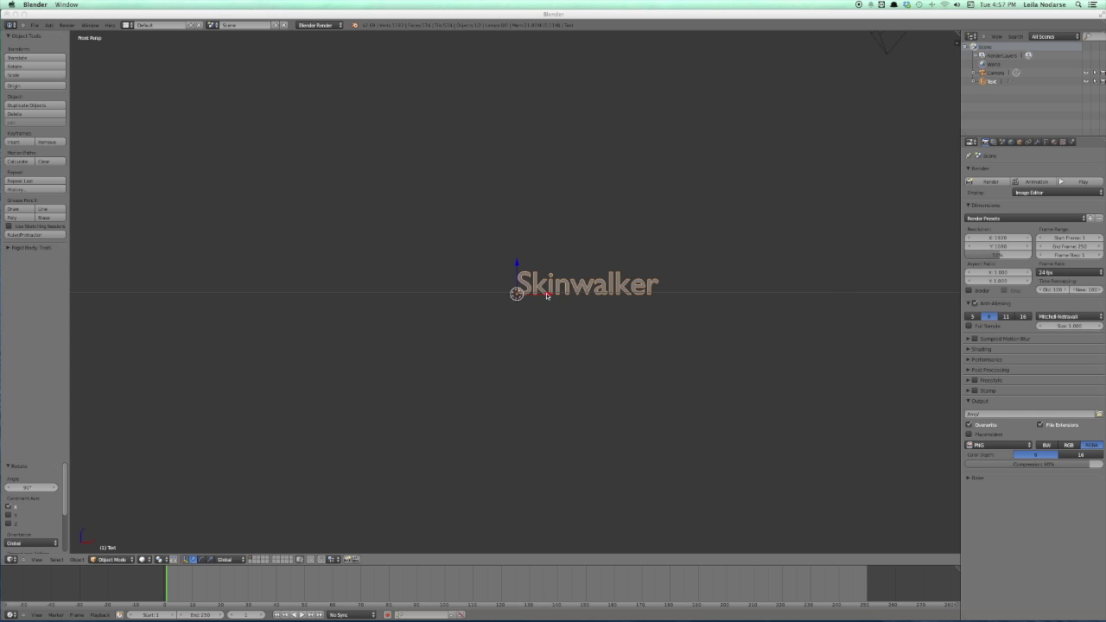
key("g")
key("x")
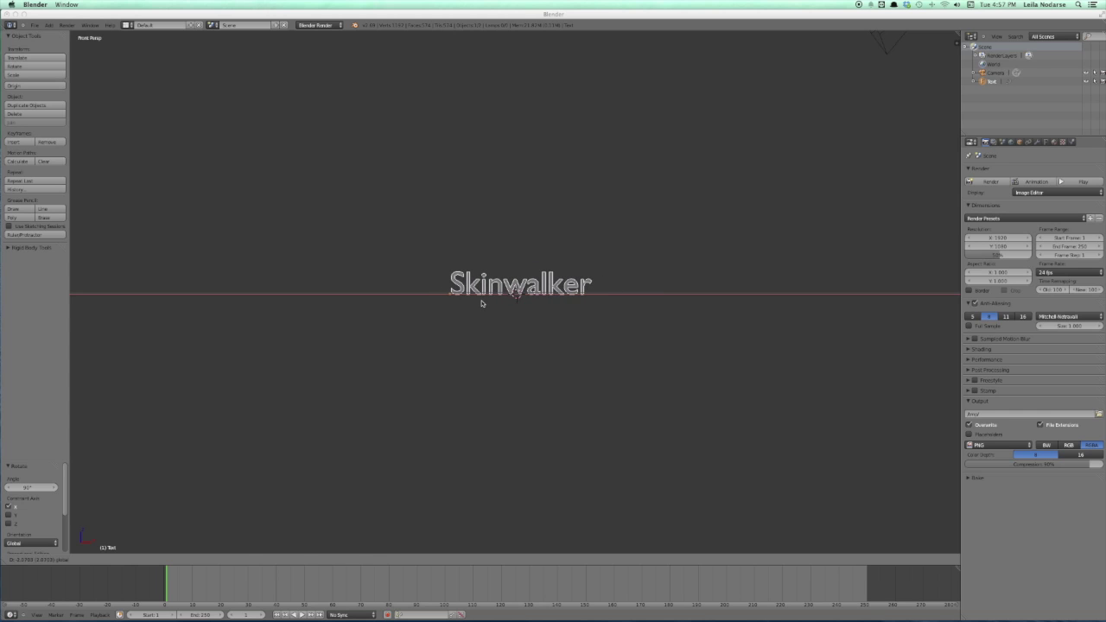
left_click(484, 304)
left_click(35, 560)
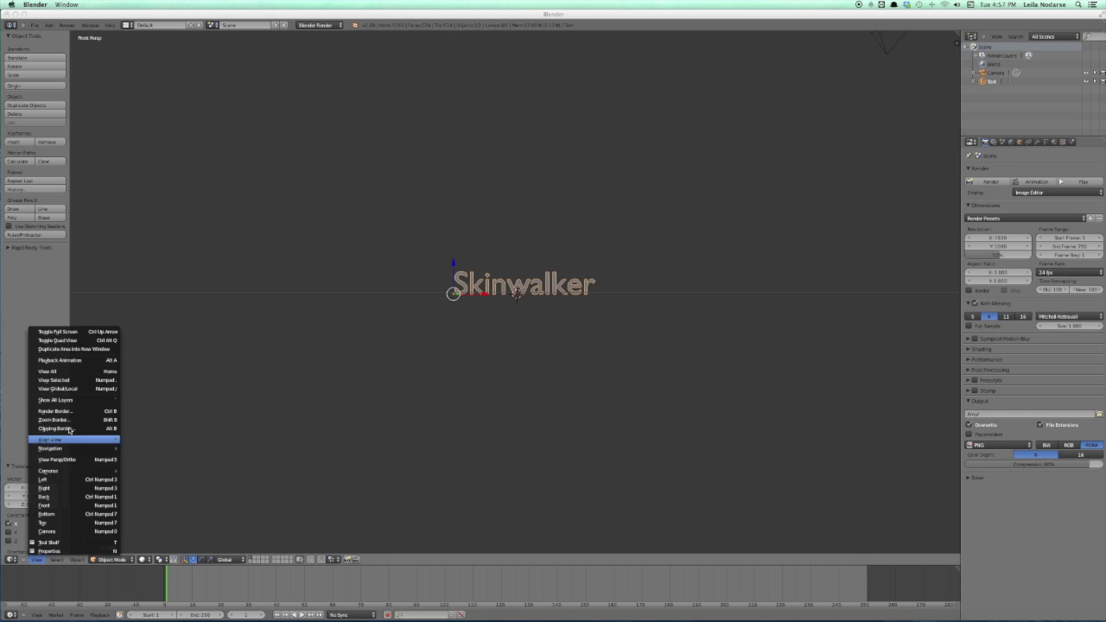
- Align the active camera to the front view and confirm it frames the text
mouse_move(66, 444)
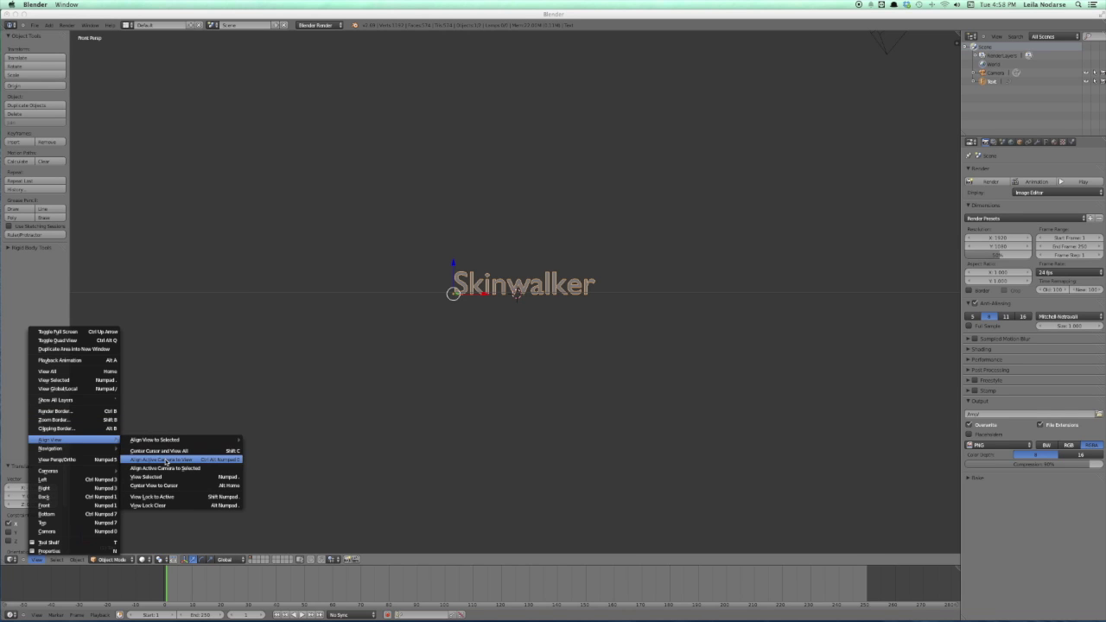
left_click(165, 459)
key("KP_0")
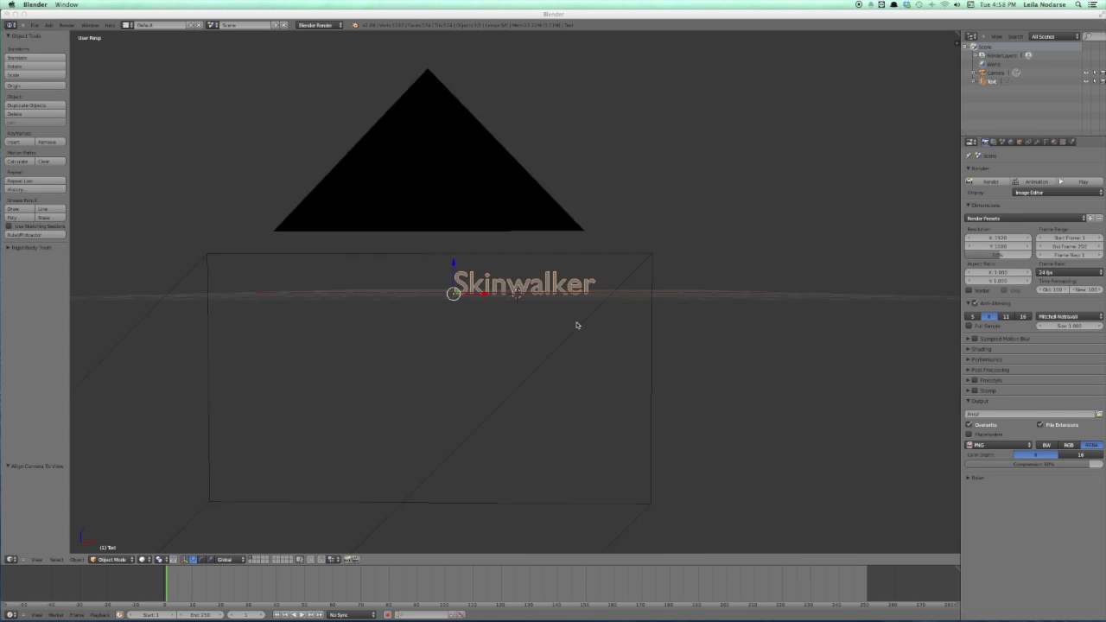
key("KP_8")
key("KP_8")
key("KP_0")
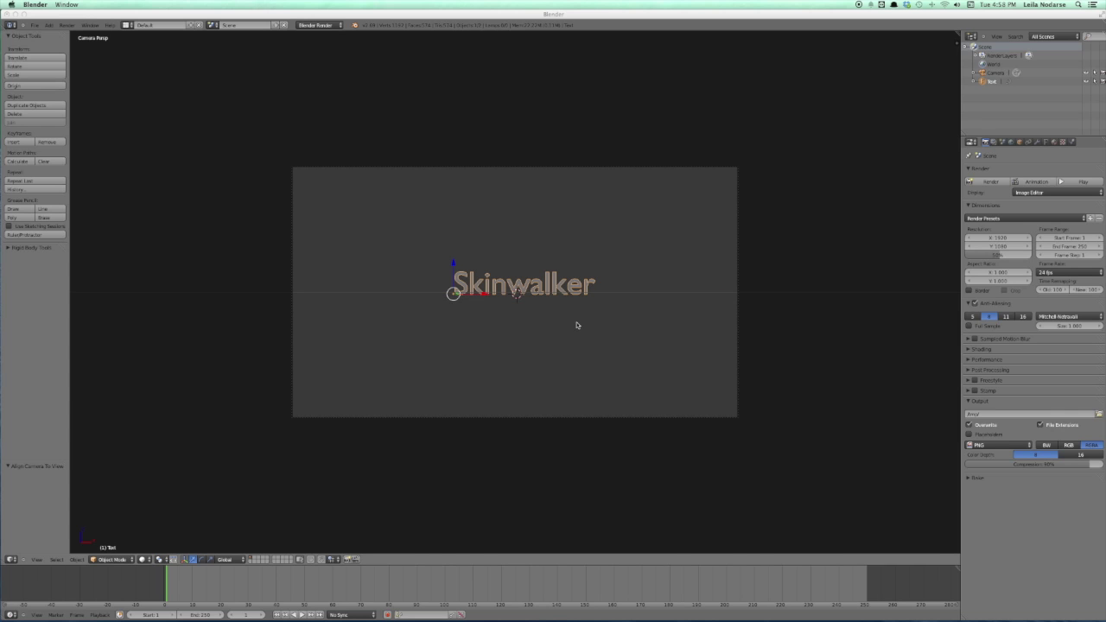
left_click(1046, 142)
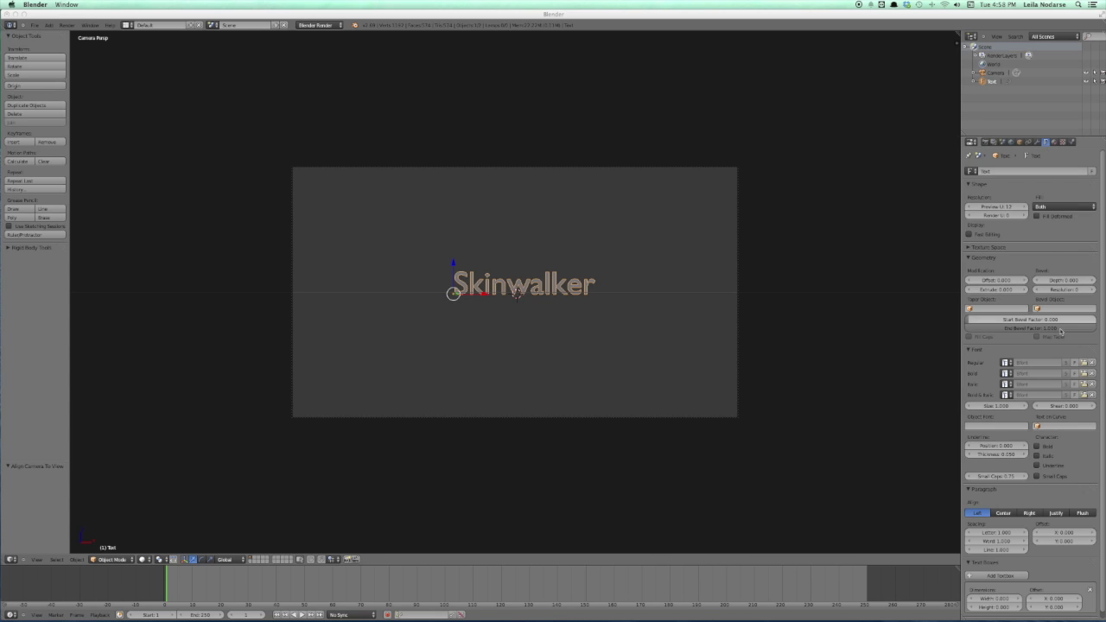
- Apply the Barbarian font from the Desktop and centre the text along X
left_click(1085, 363)
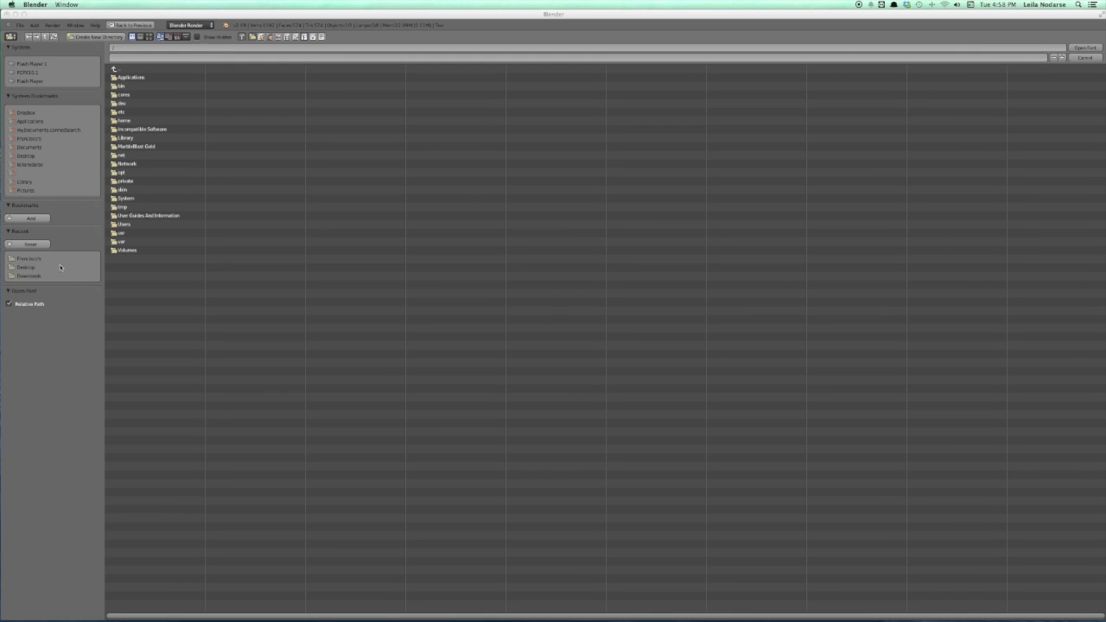
left_click(26, 267)
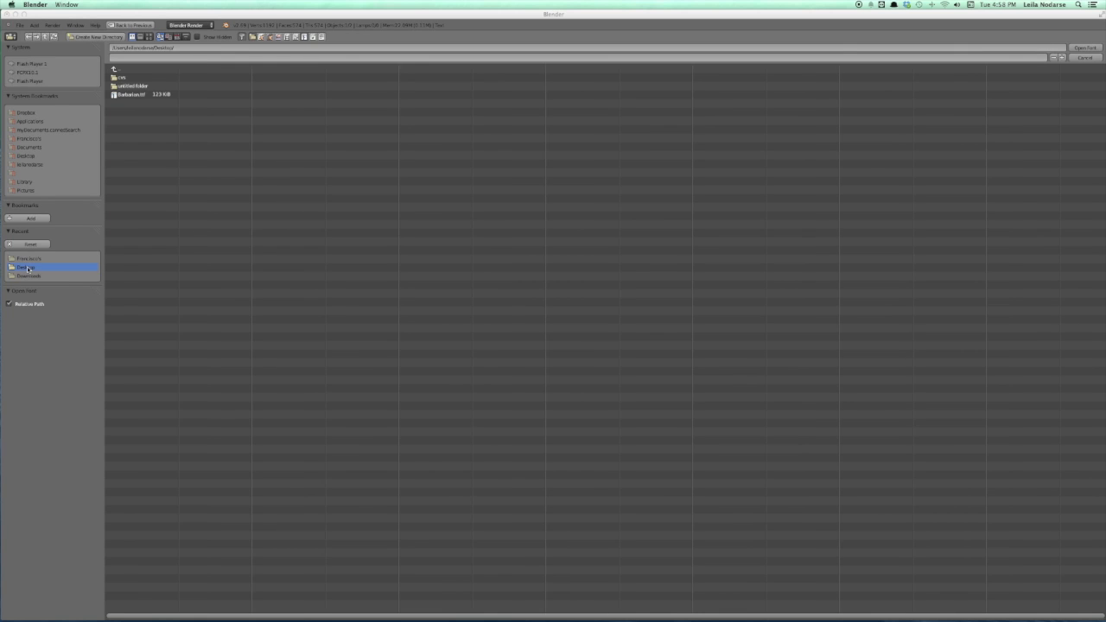
double_click(133, 97)
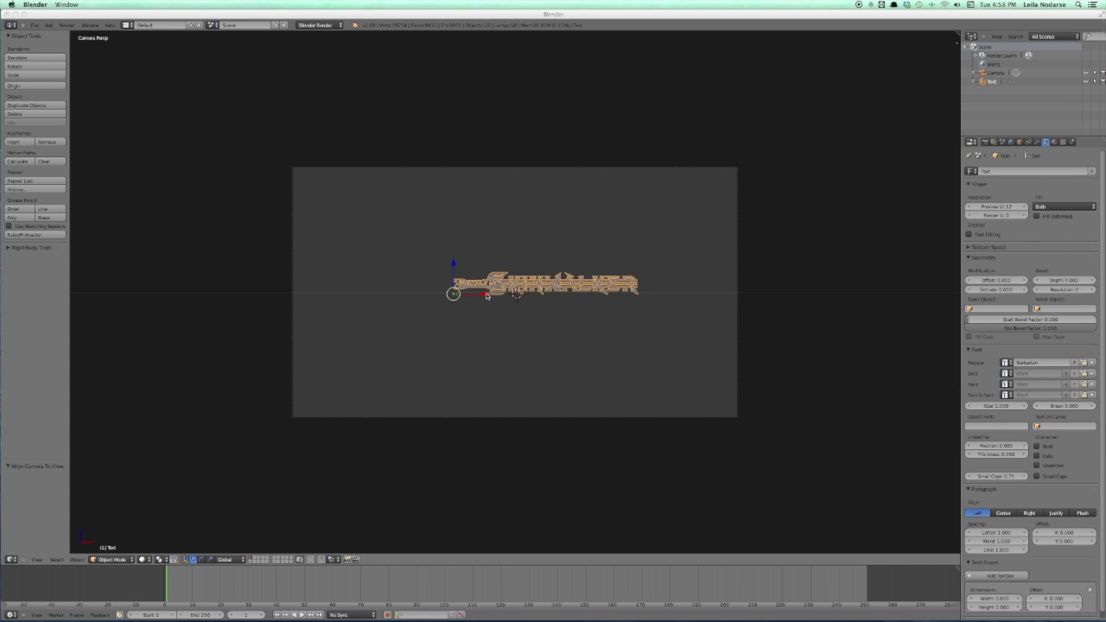
key("g")
key("x")
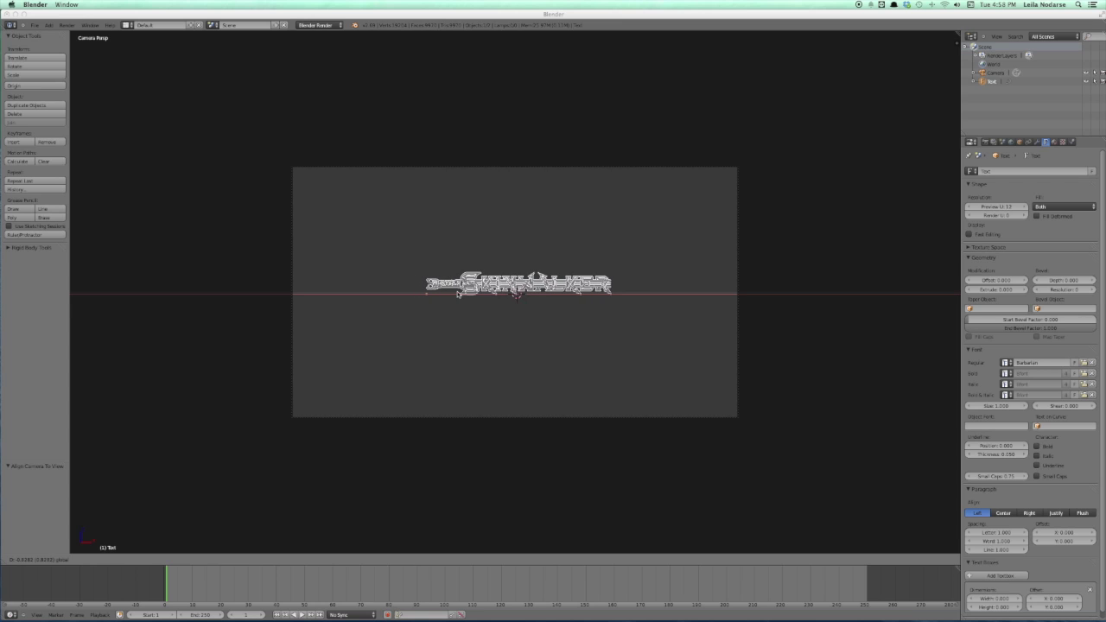
left_click(453, 294)
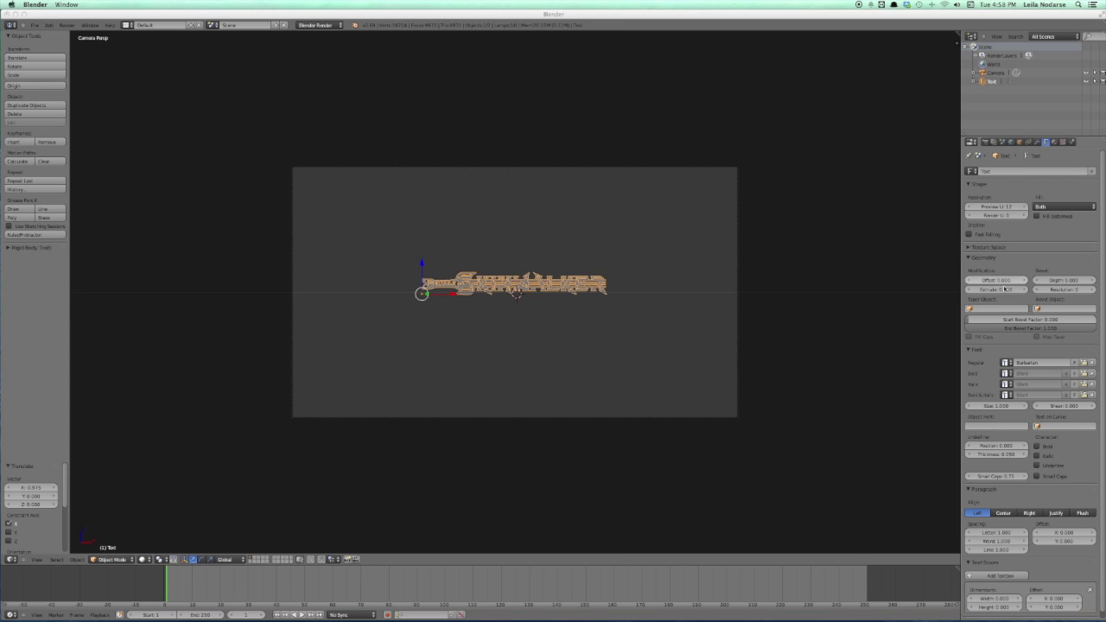
- Give the text an extrusion of 0.1 and a bevel depth of 0.010
left_click(1002, 290)
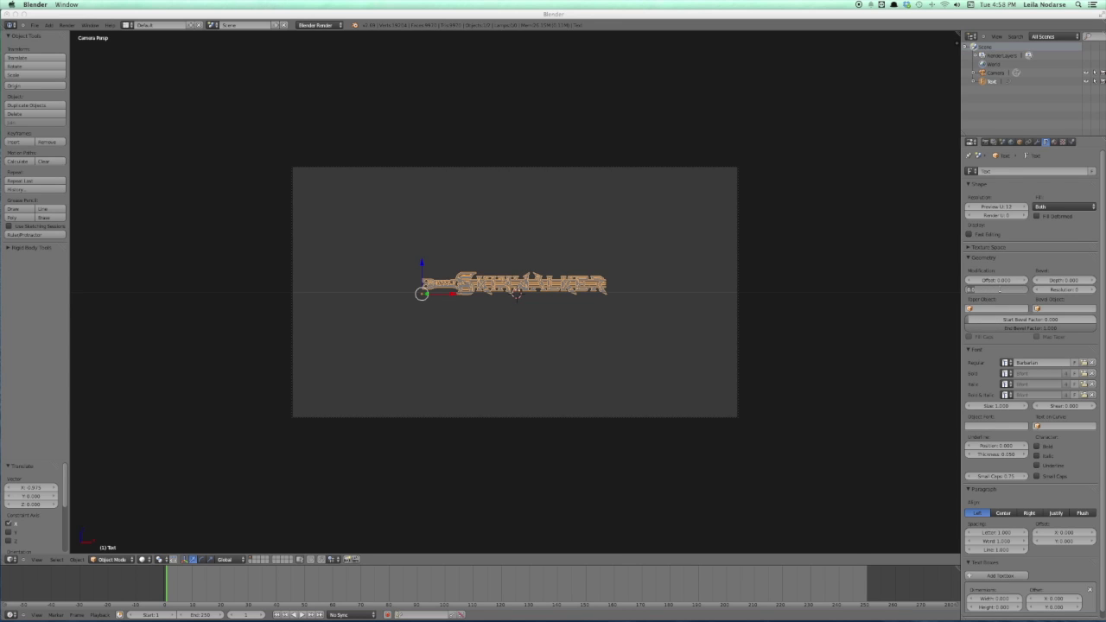
type("0.1")
key("Return")
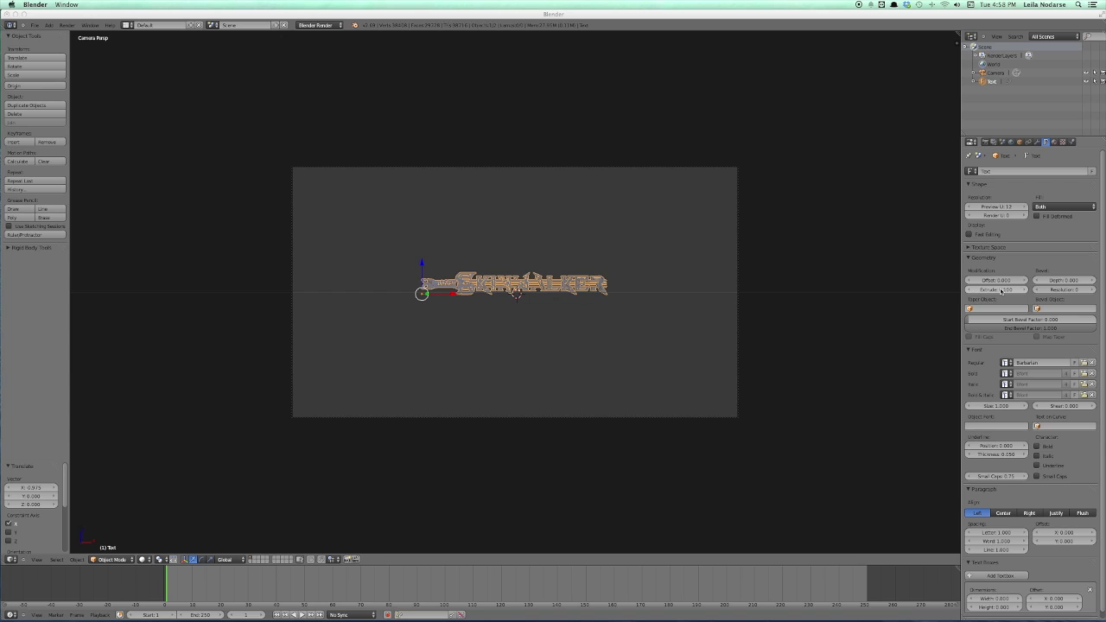
left_click(1059, 280)
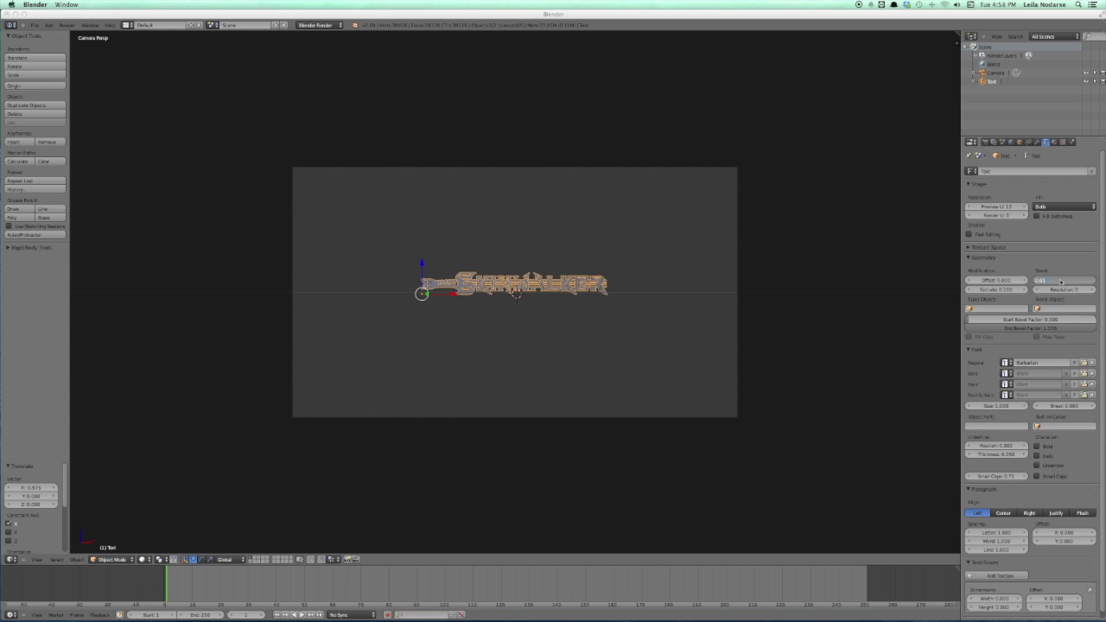
key("Return")
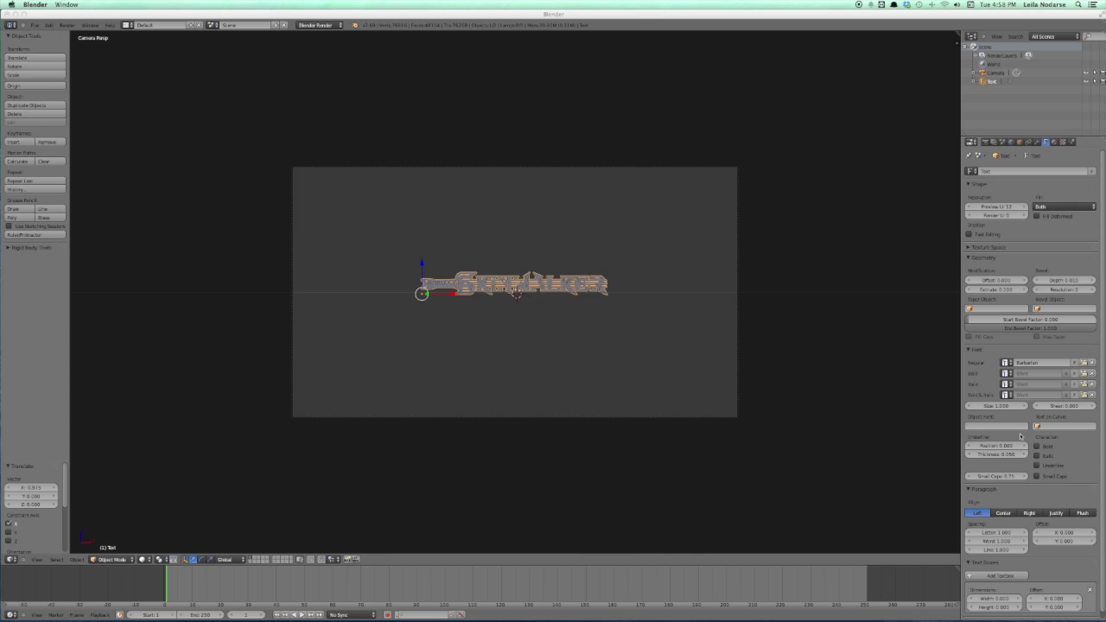
- Set the text's font size to 2
left_click_drag(1014, 407, 1016, 407)
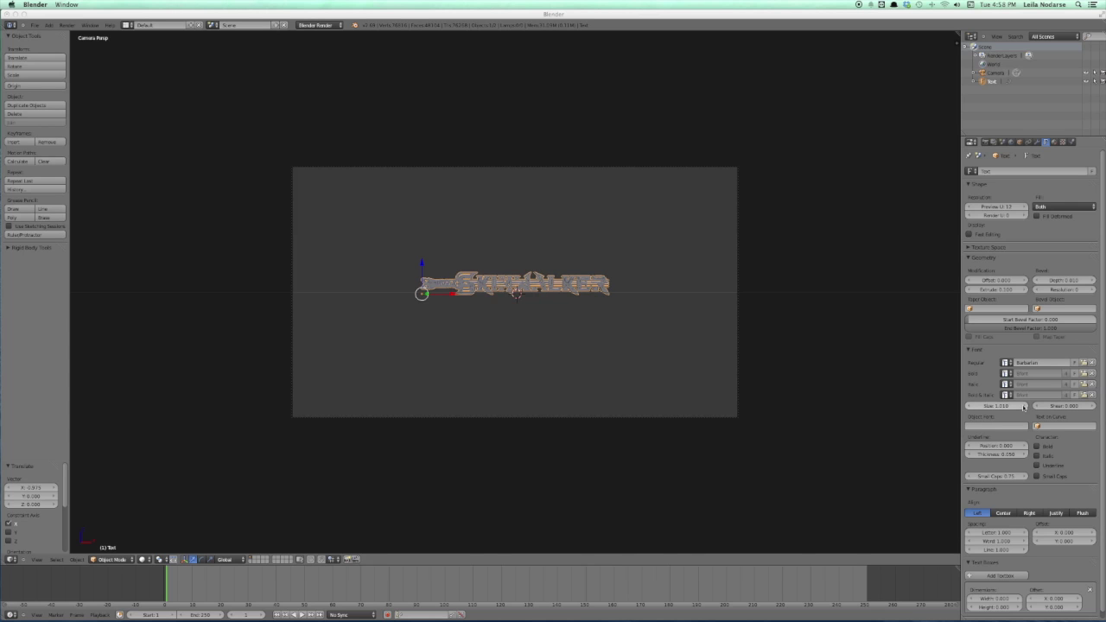
left_click(1004, 406)
key("Return")
left_click(1006, 406)
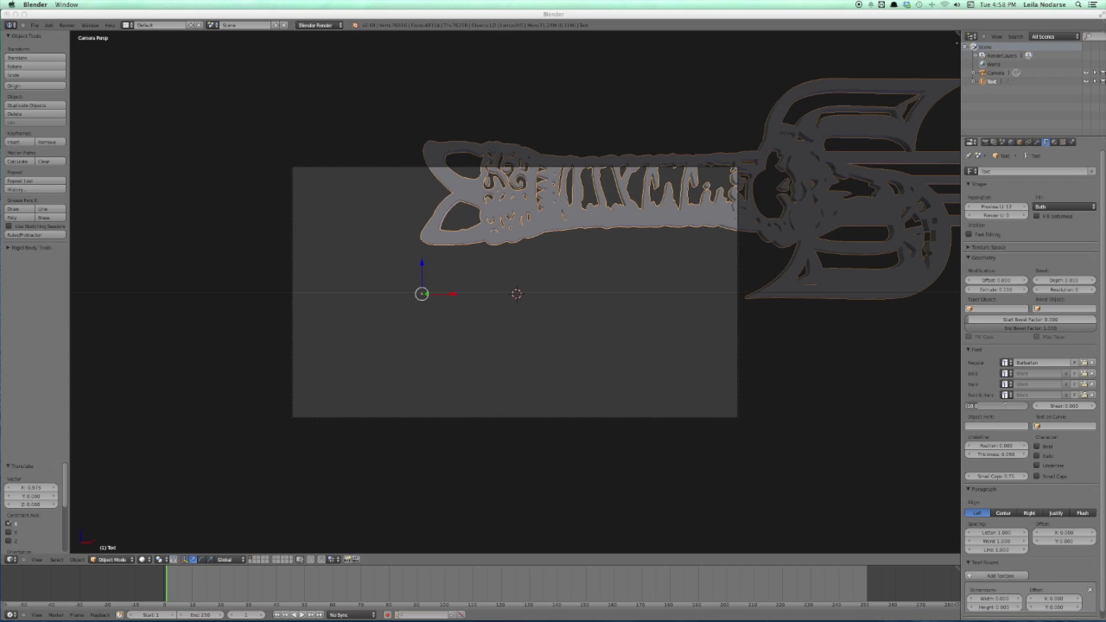
type("0.2")
key("Return")
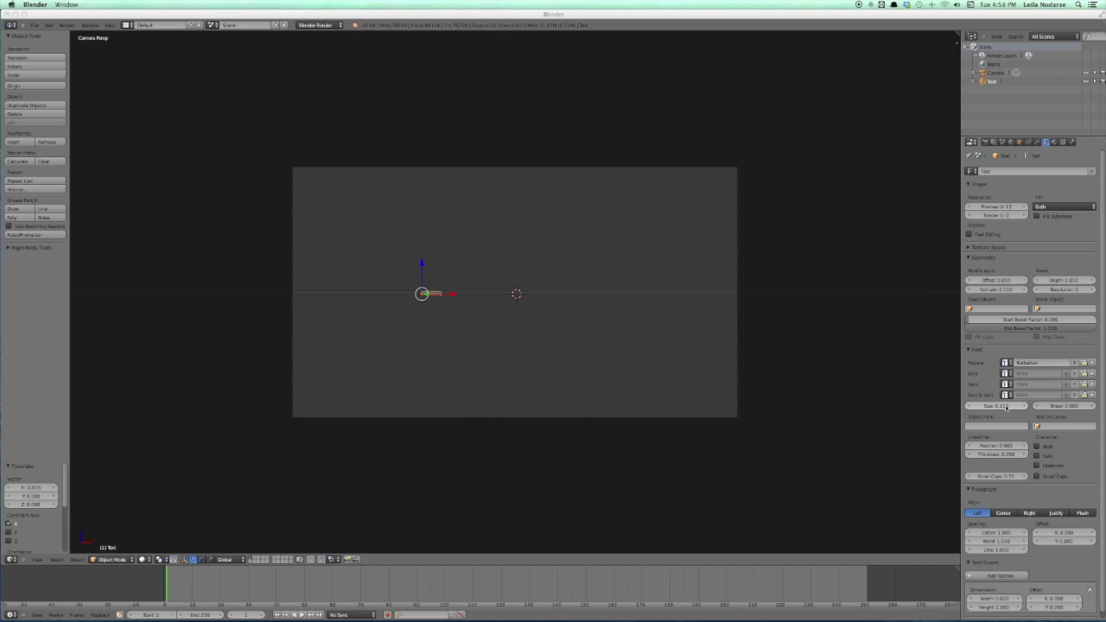
left_click(1007, 407)
type("2")
key("Return")
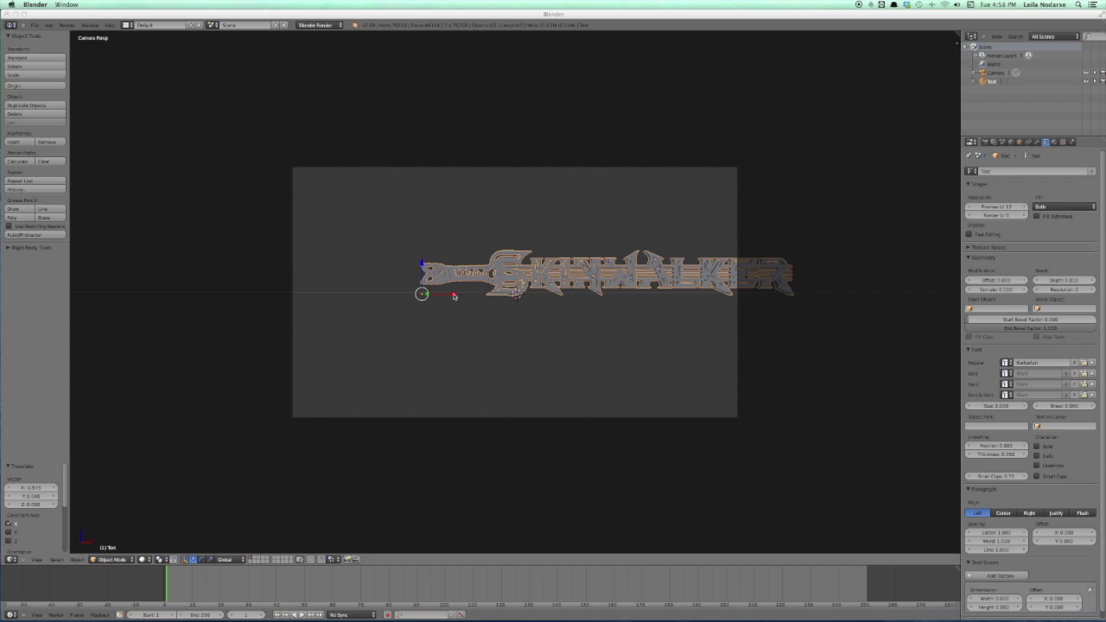
- Move the text left along X and lower it slightly along Z
key("g")
key("x")
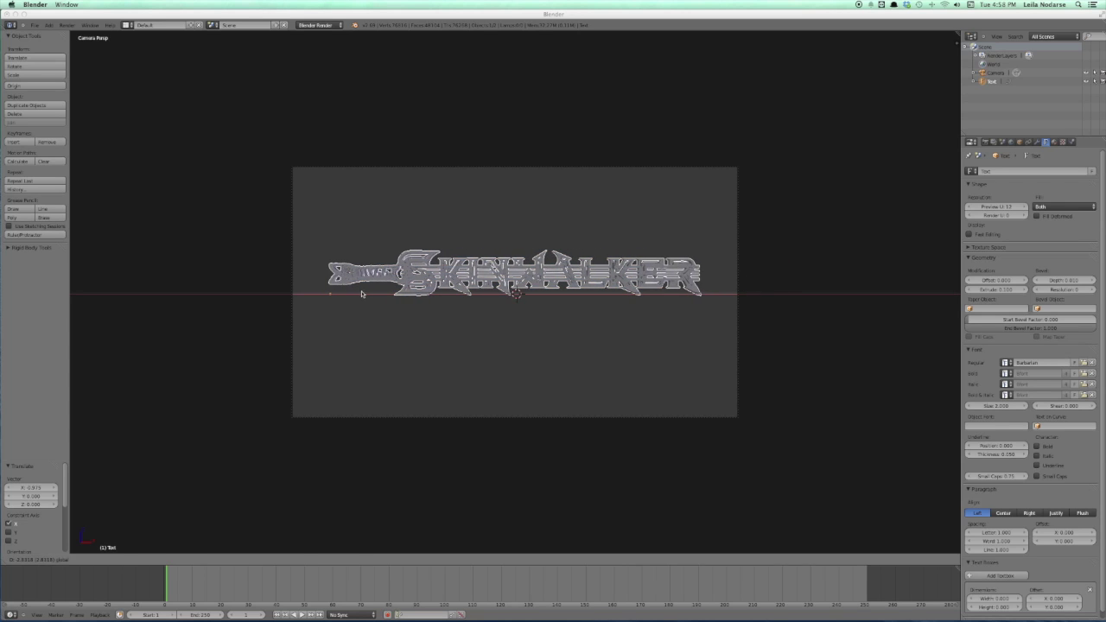
left_click(363, 294)
key("g")
key("z")
key("Return")
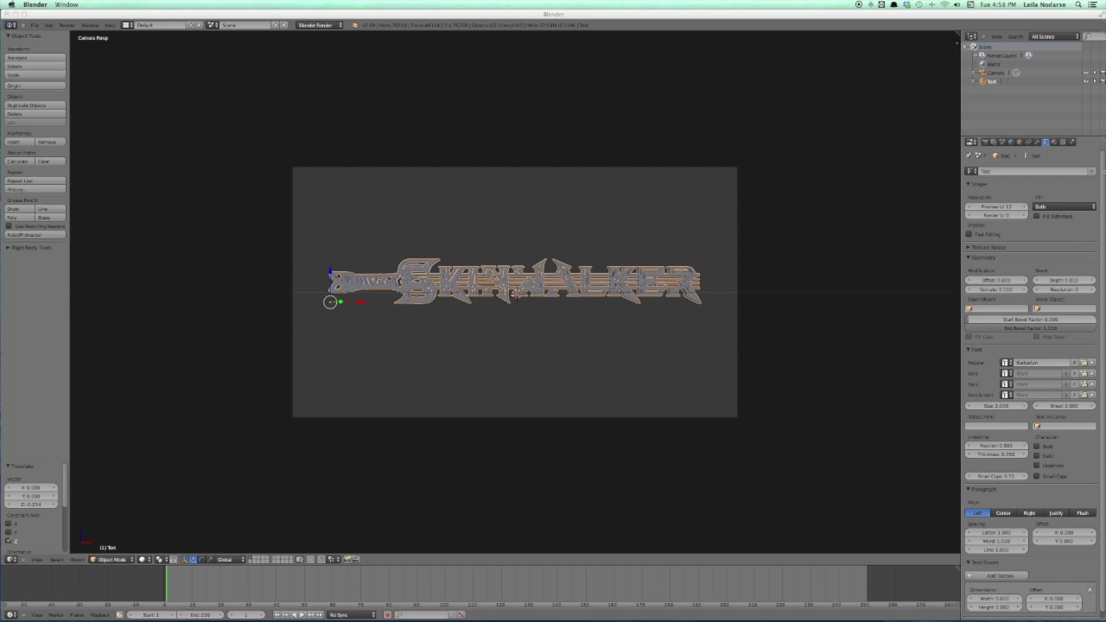
- Give the text a new material with a red diffuse colour
left_click(1053, 142)
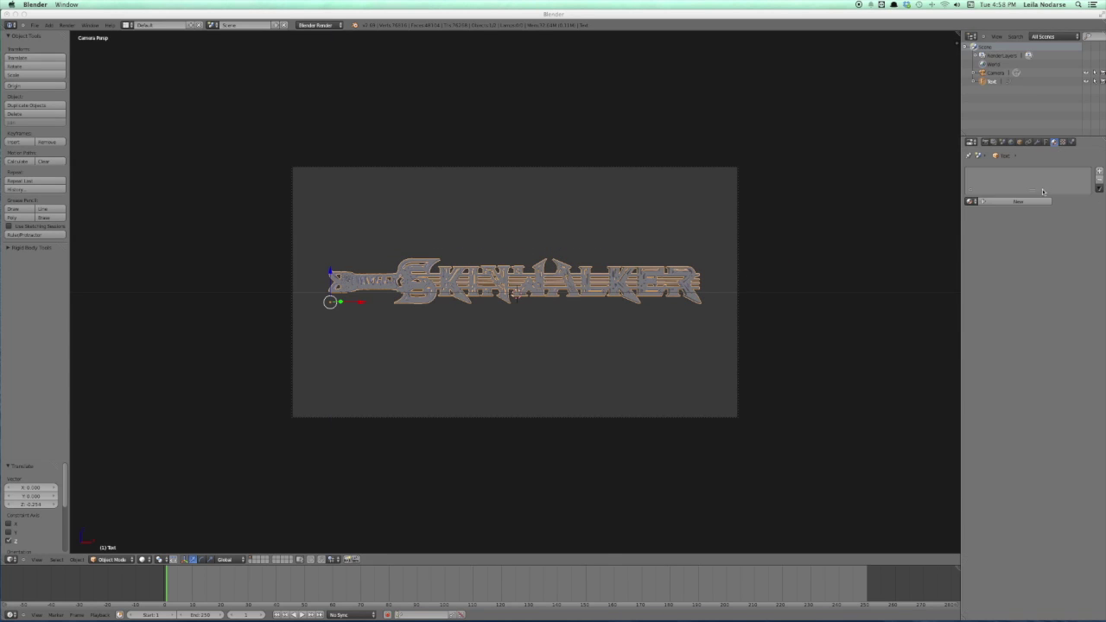
left_click(1018, 202)
left_click(1011, 308)
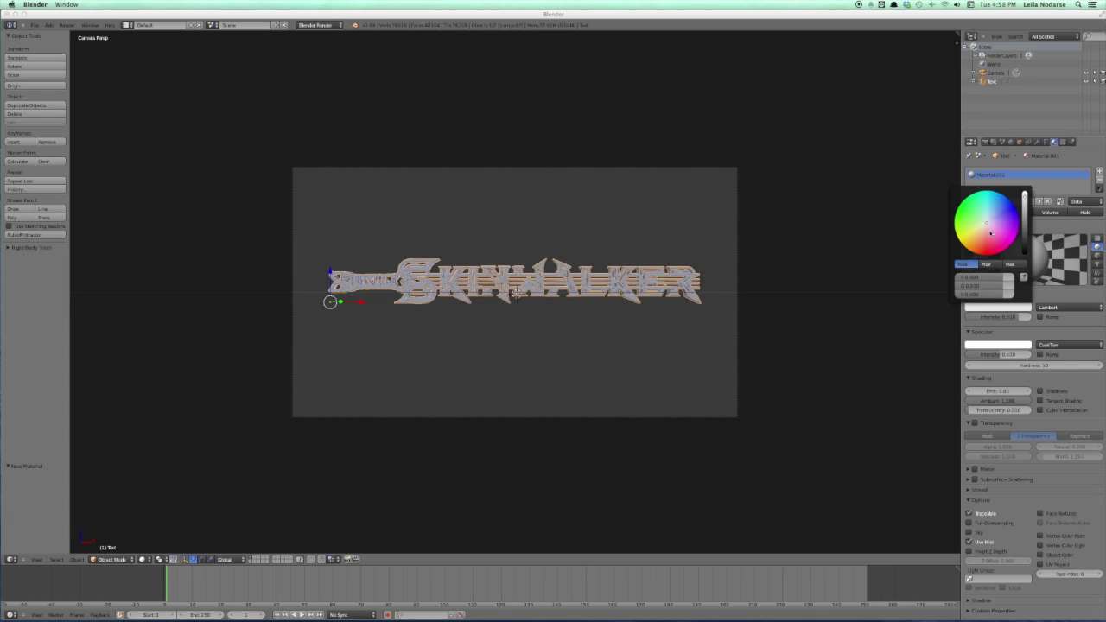
left_click_drag(999, 250, 986, 338)
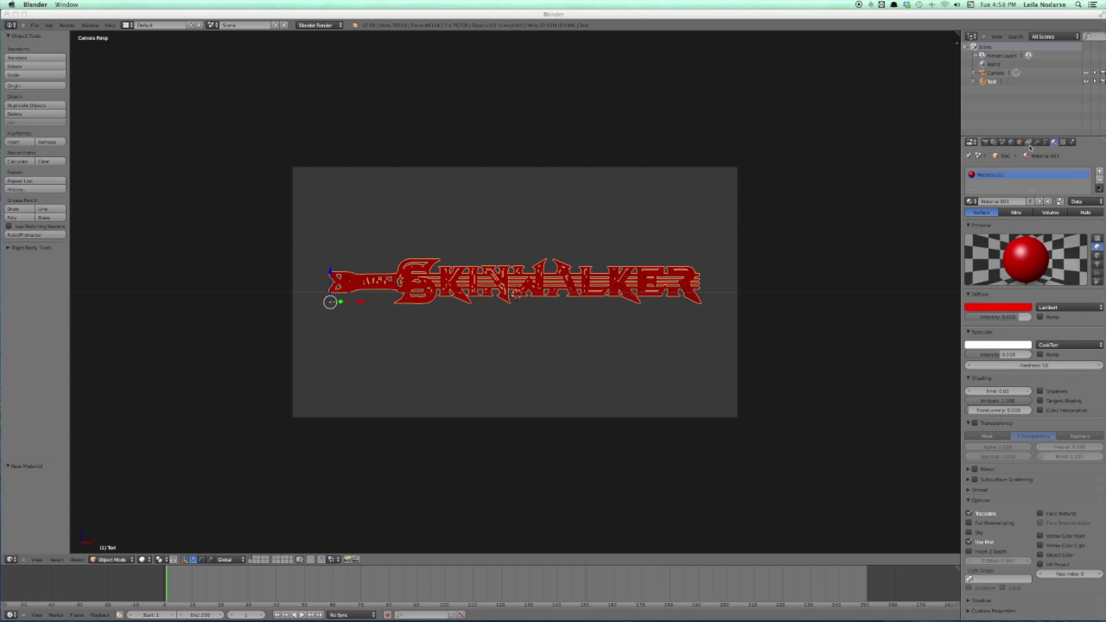
- Set the world horizon to black and enable ambient occlusion, environment and indirect lighting
left_click(1011, 141)
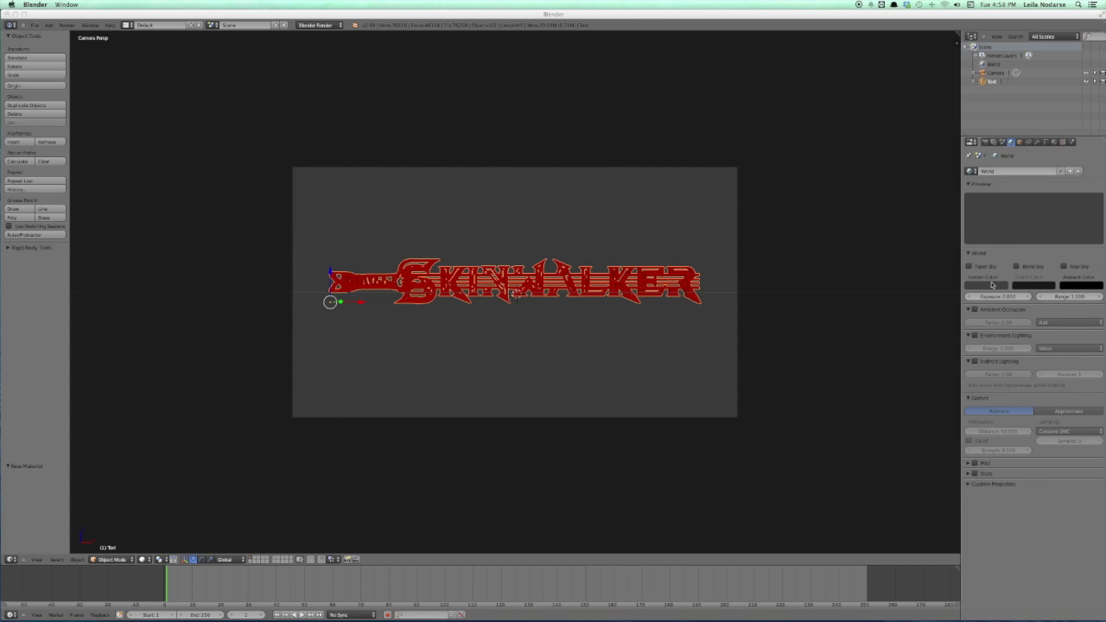
left_click(994, 285)
left_click_drag(1039, 221, 1043, 417)
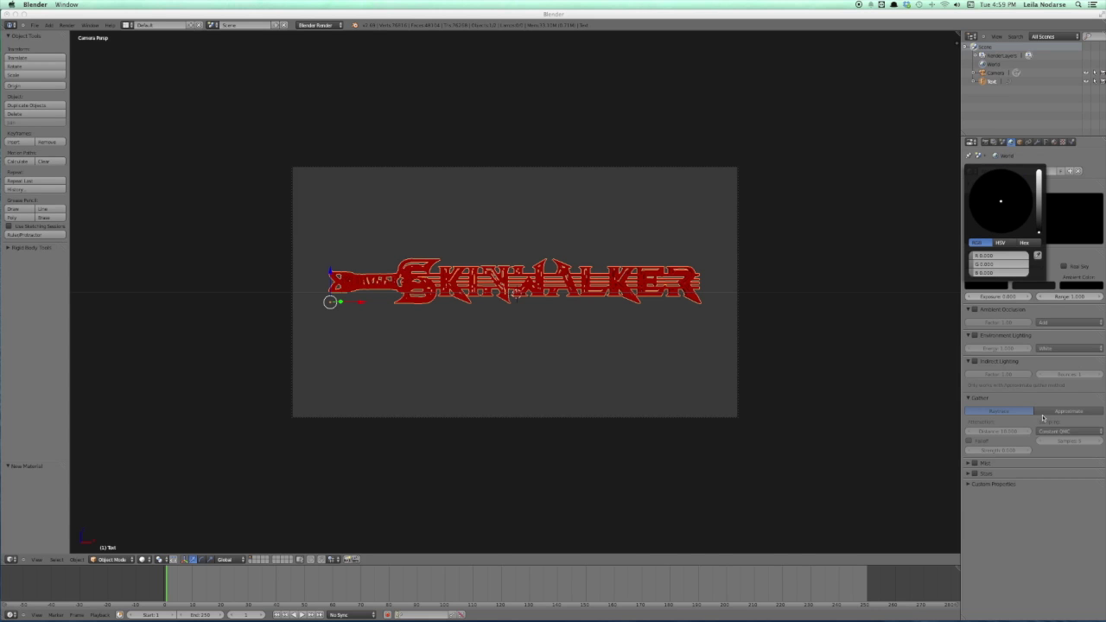
left_click(975, 309)
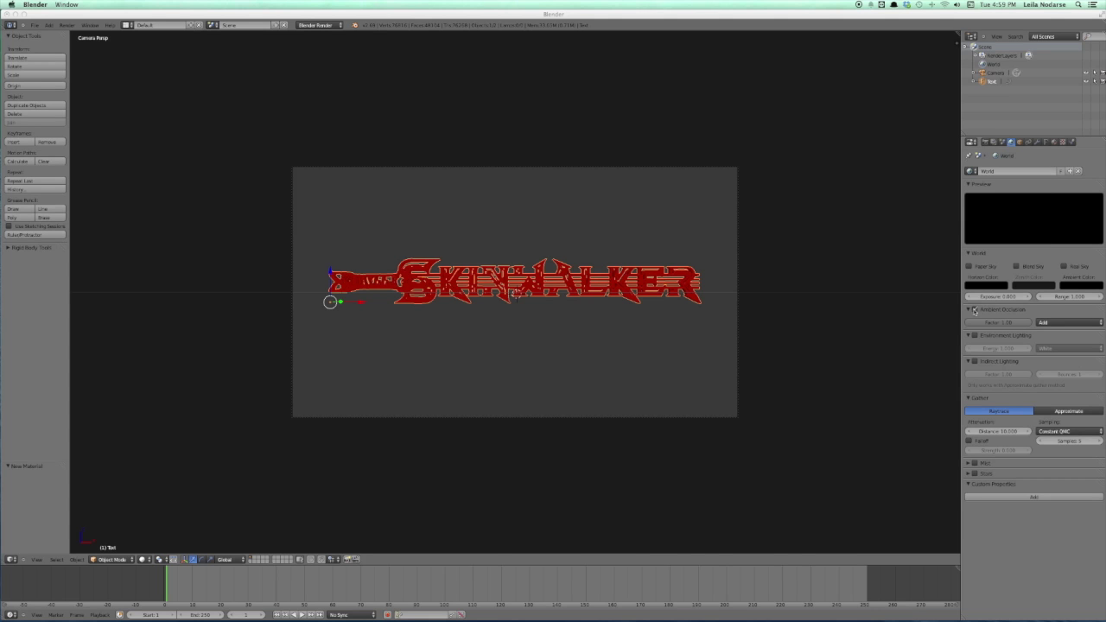
left_click(976, 336)
left_click(975, 361)
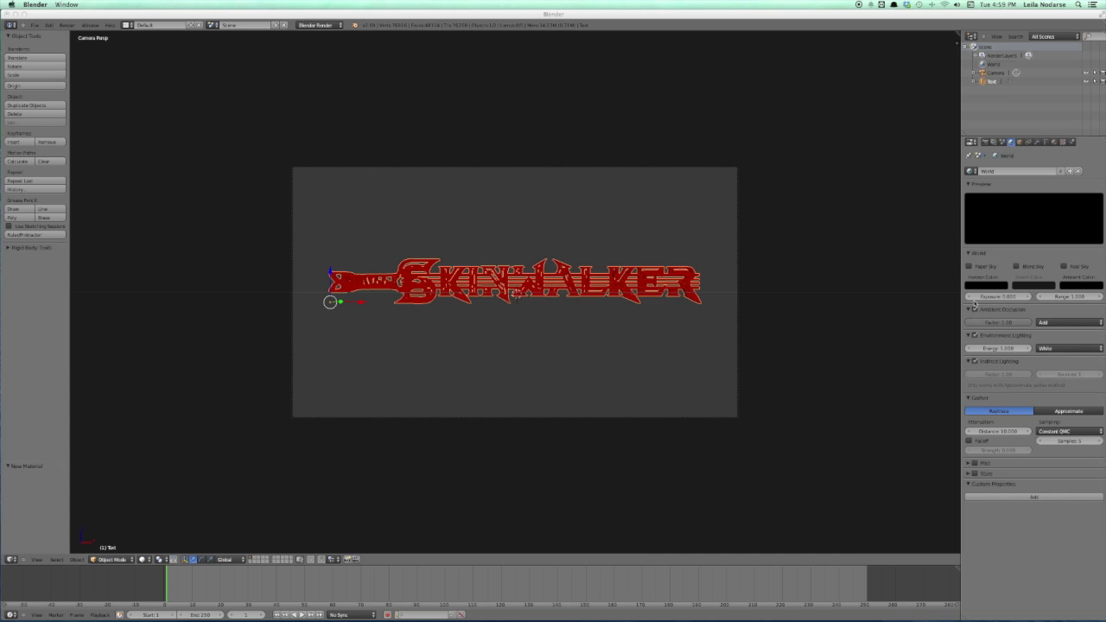
left_click(986, 142)
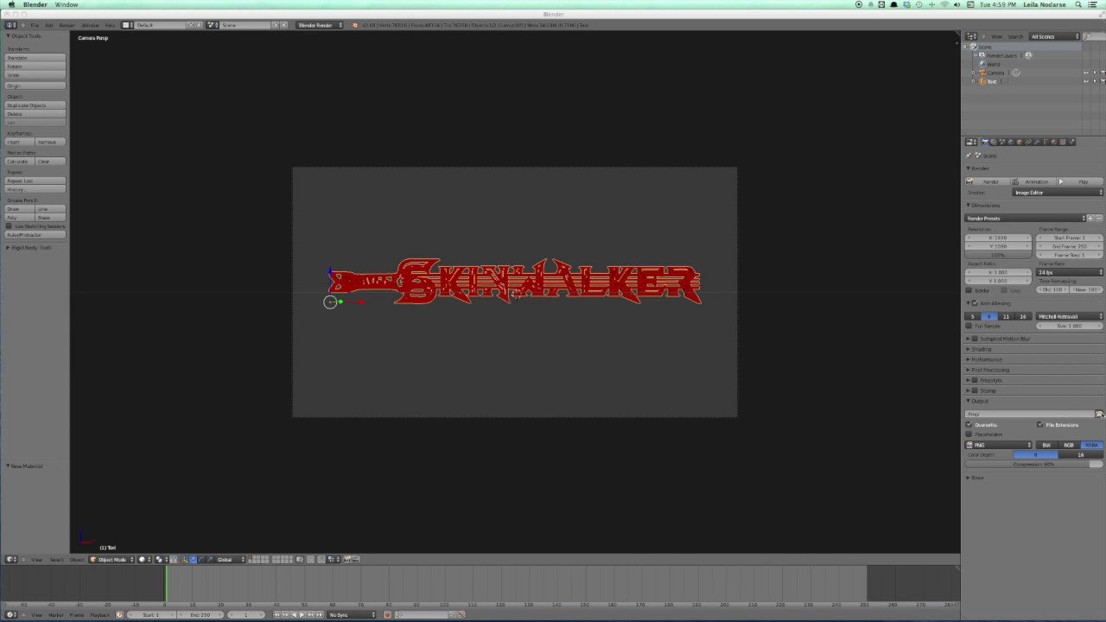
- Set the render output path to a file in the Desktop folder and accept it
left_click(1100, 414)
left_click(32, 259)
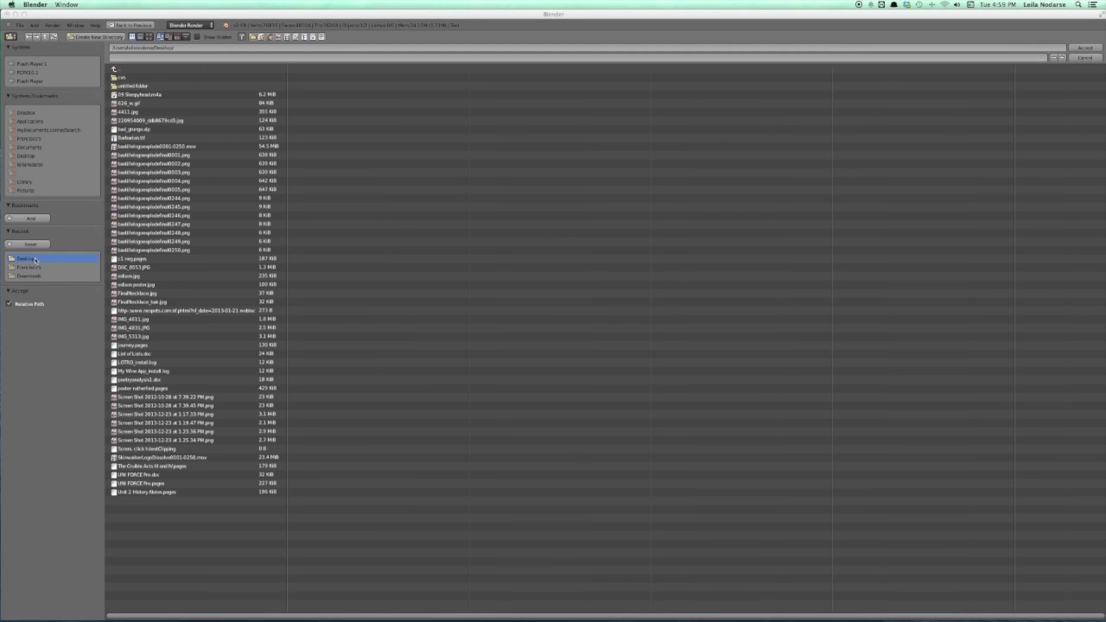
left_click(156, 58)
left_click(1085, 48)
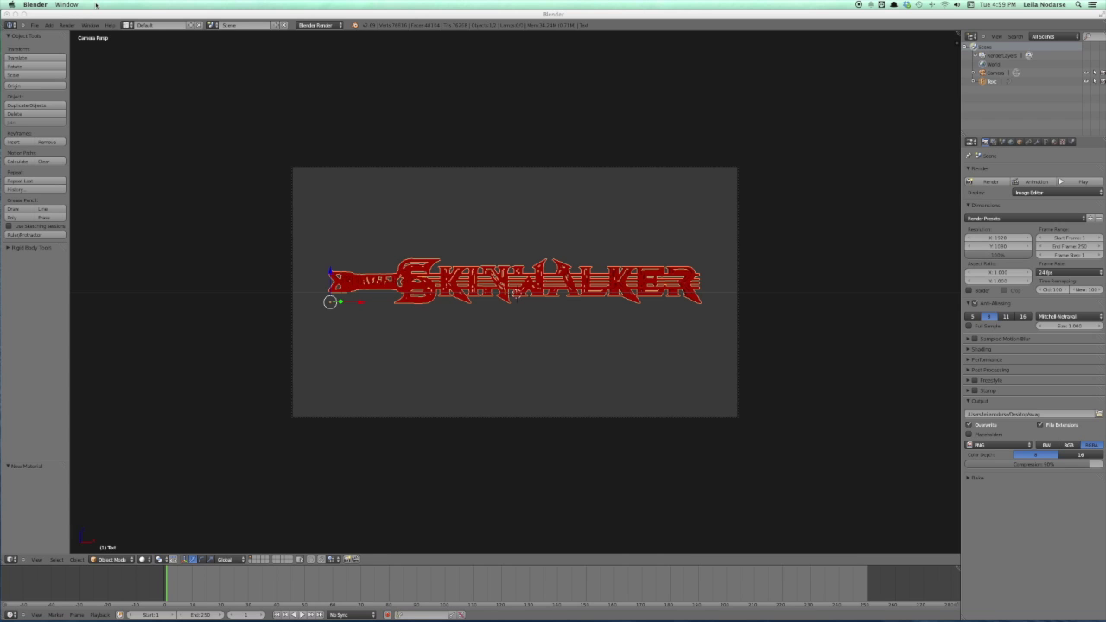
- Render the red SKINWALKER logo on black, then name the saved image 'sp' in Desktop
left_click(68, 24)
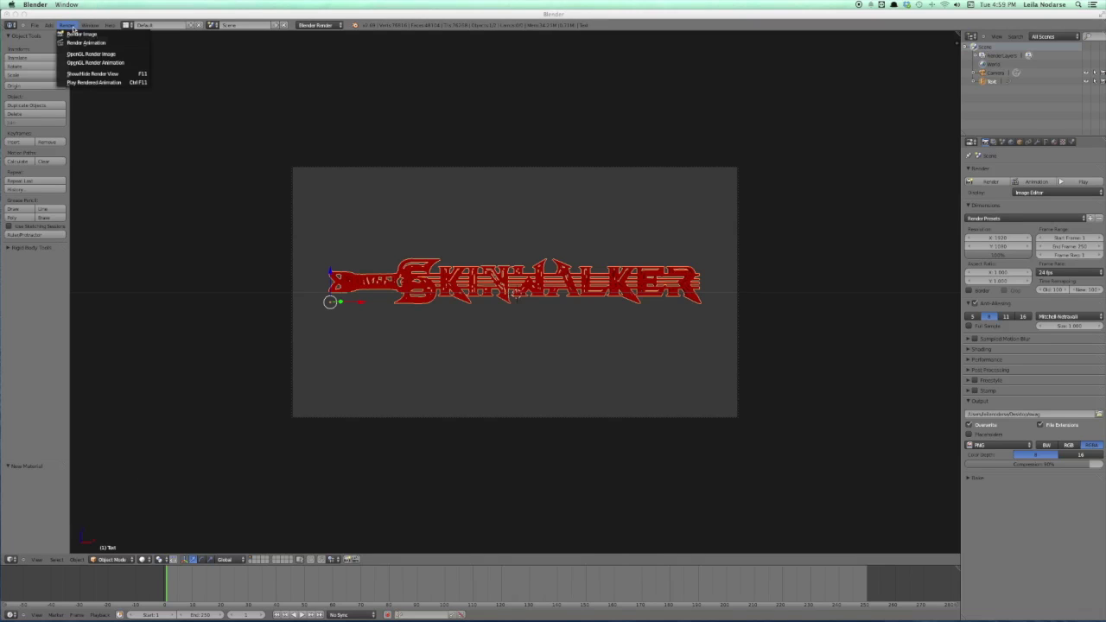
left_click(75, 33)
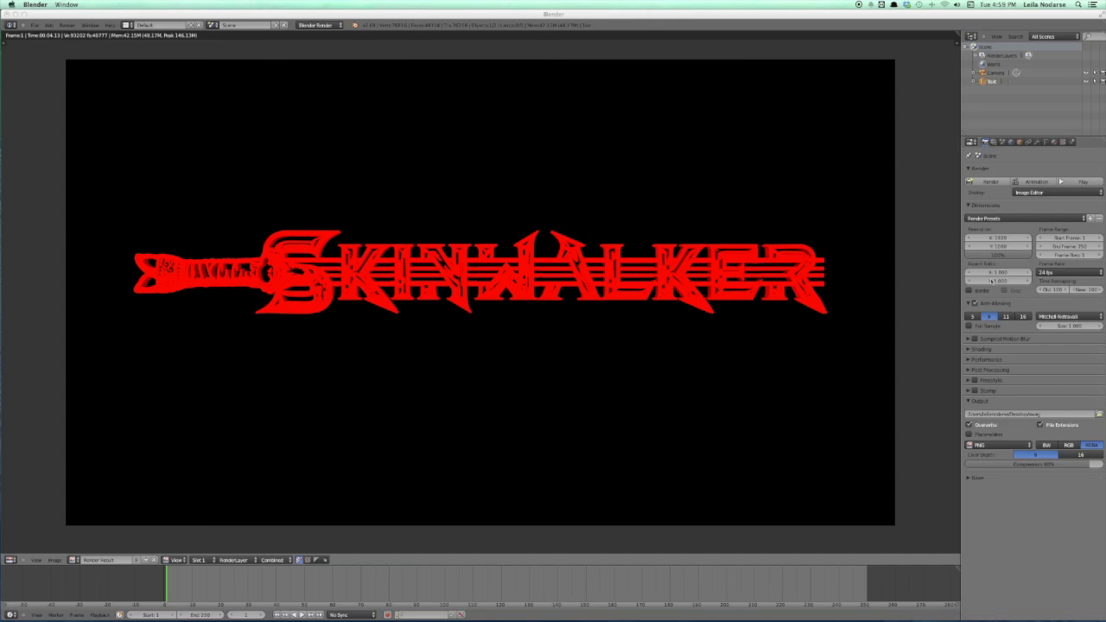
left_click(55, 560)
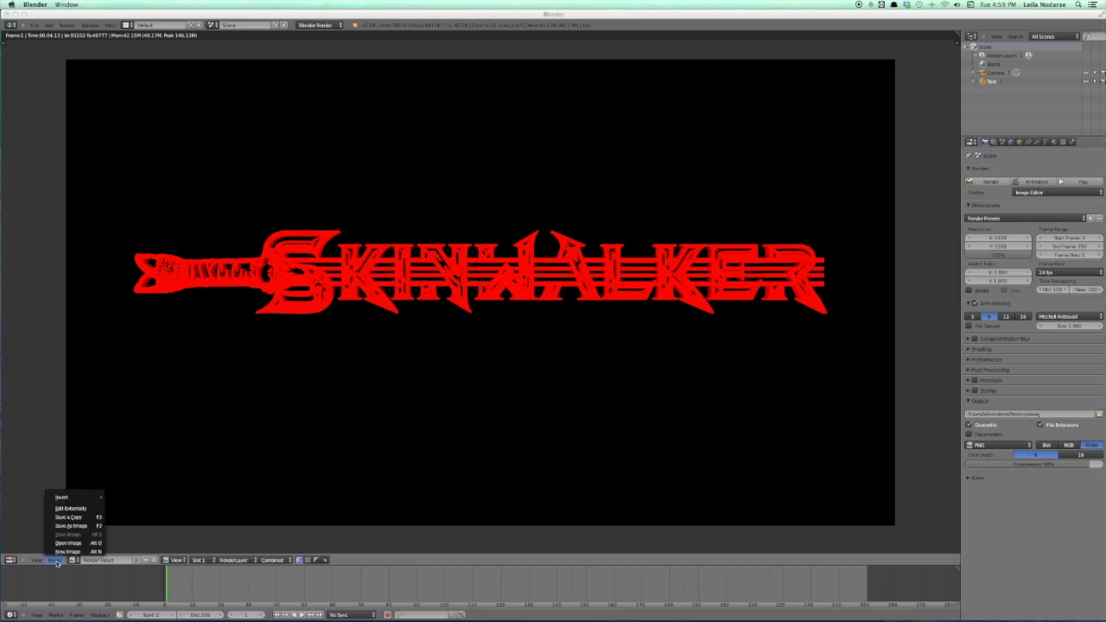
left_click(76, 526)
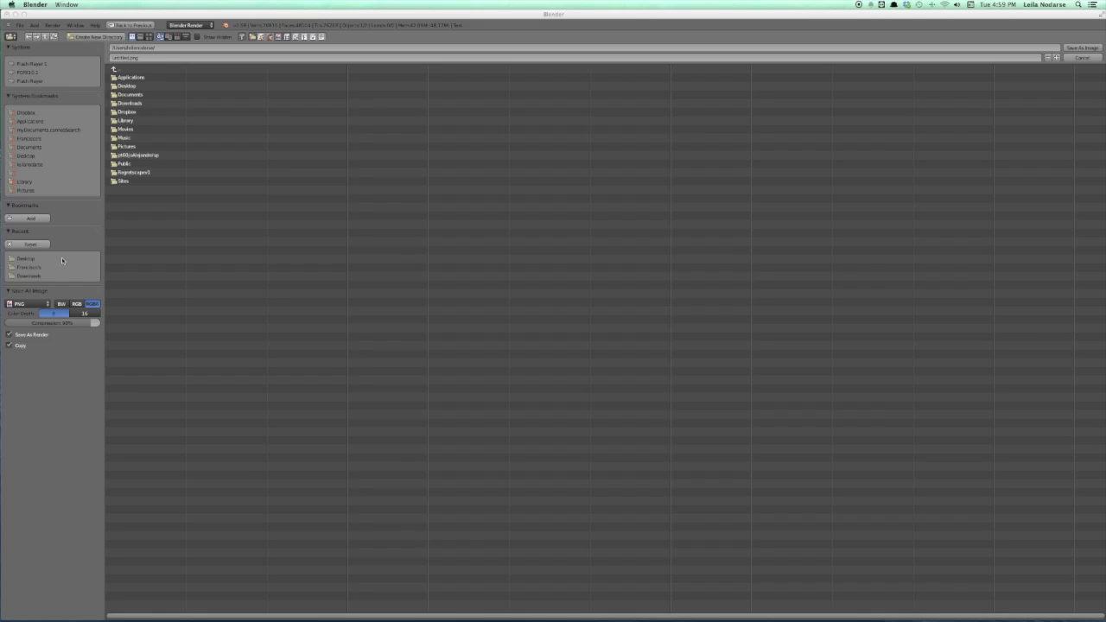
left_click(126, 86)
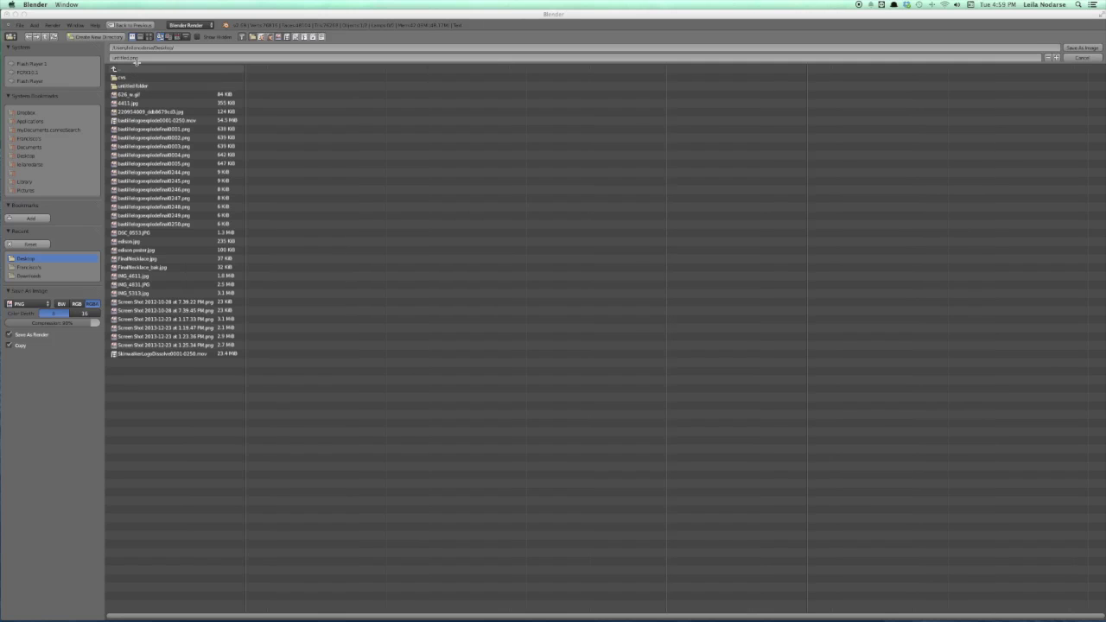
left_click(126, 57)
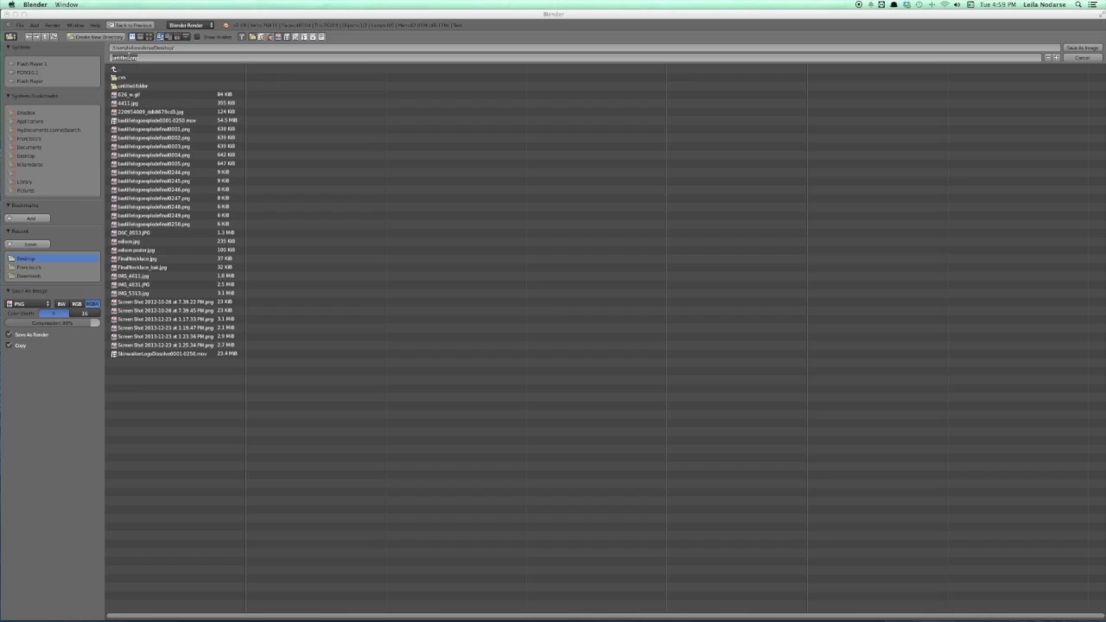
type("sp")
key("Return")
- Write the rendered image as a PNG file to the Desktop folder
left_click(1090, 48)
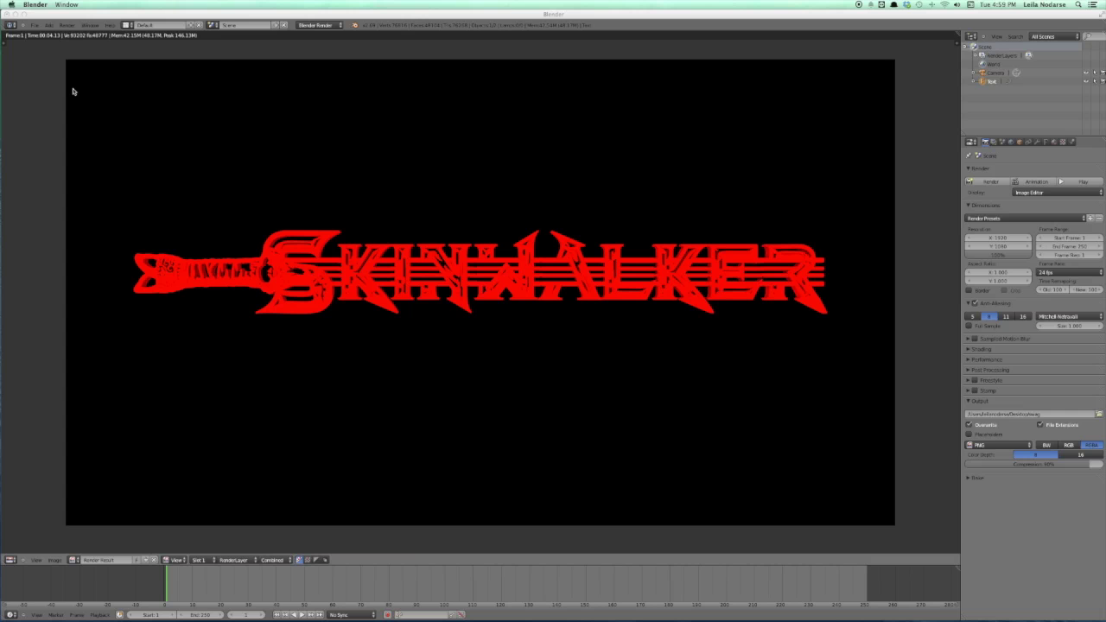